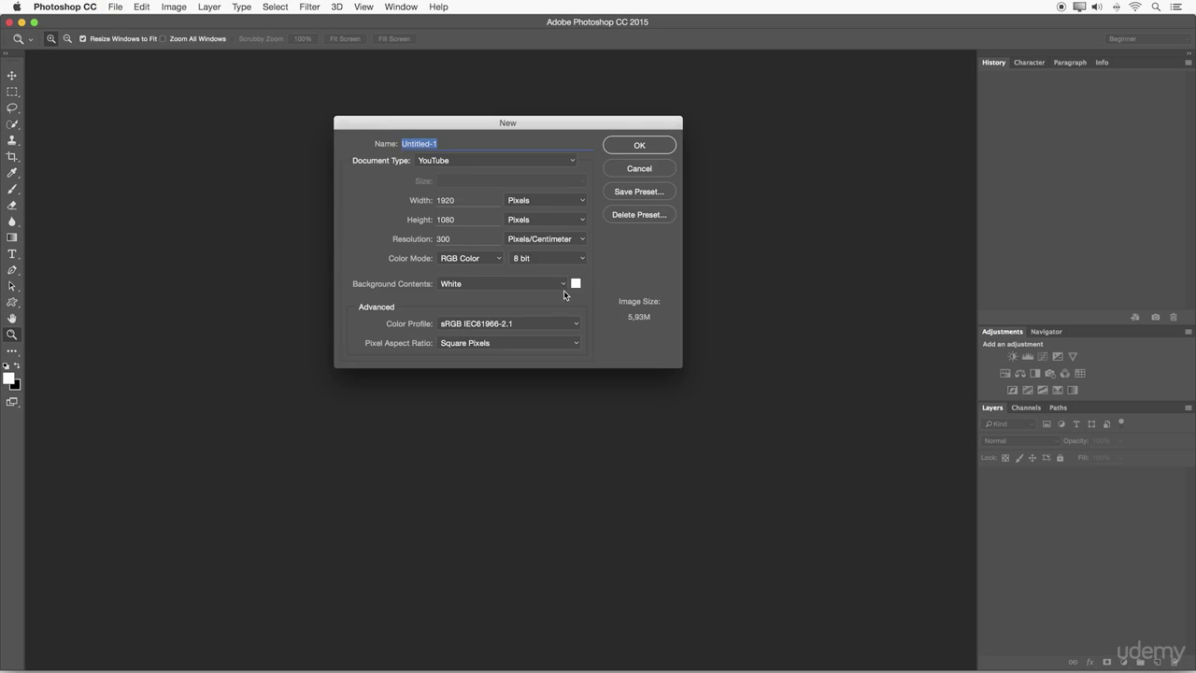
- Cancel the new document setup and switch to the Start workspace
click(637, 170)
click(1148, 37)
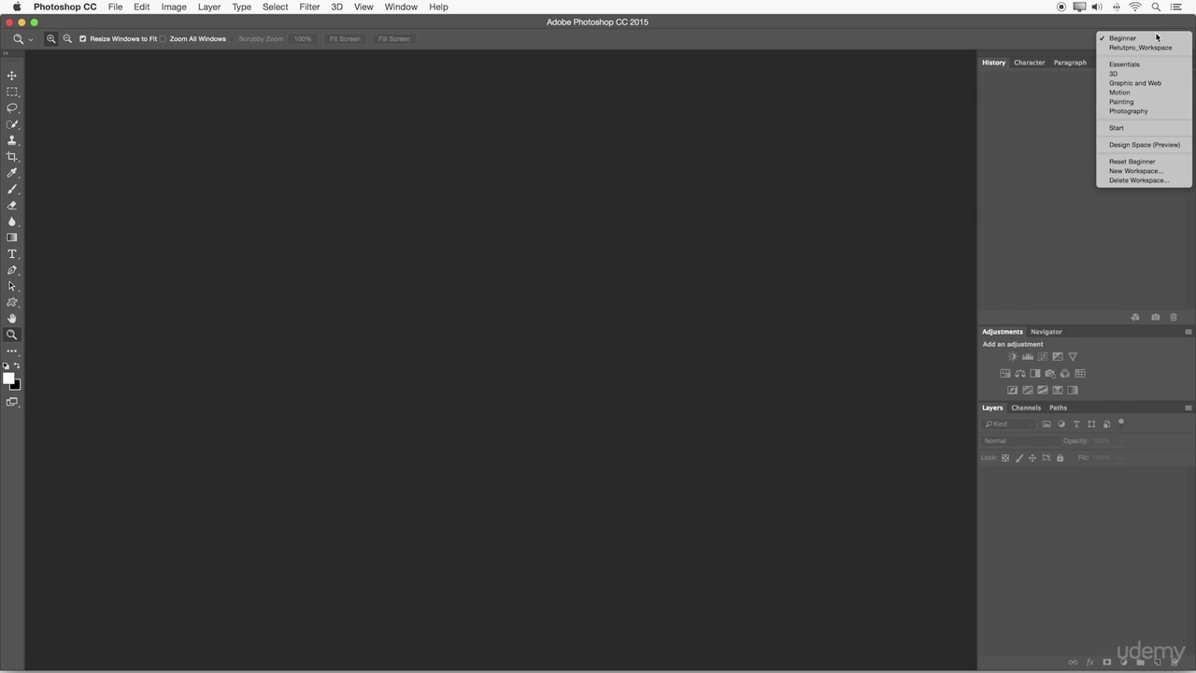
click(1133, 130)
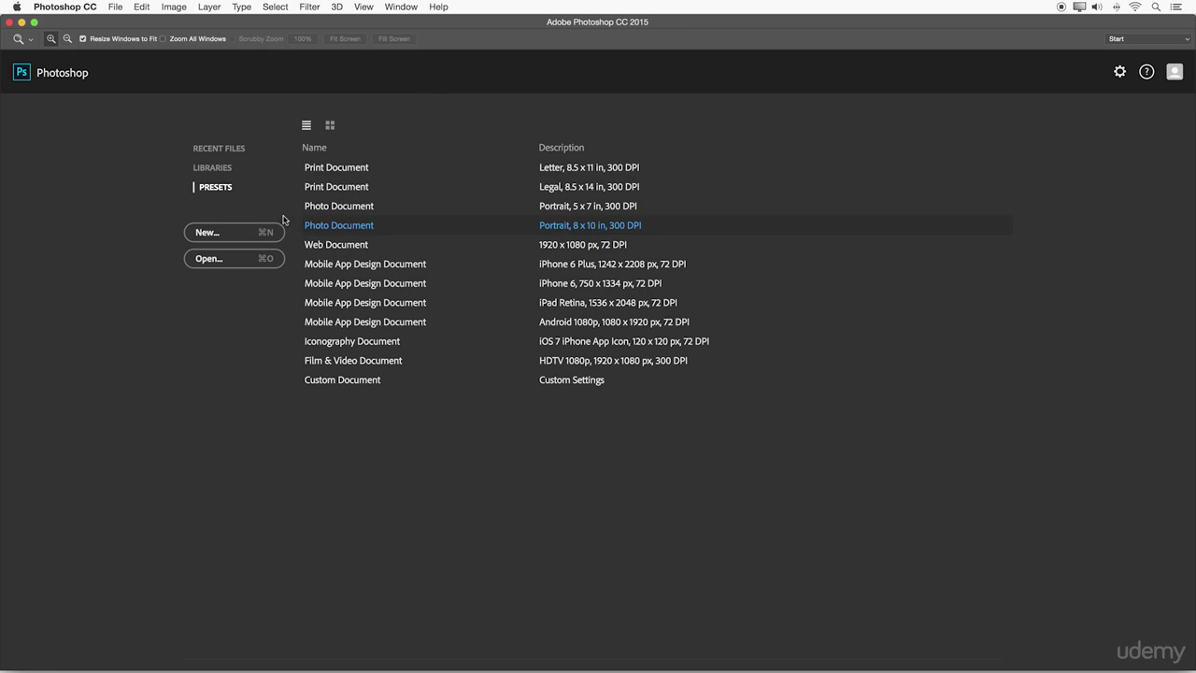
- Start a new document from the start screen and name it Beginner
click(257, 232)
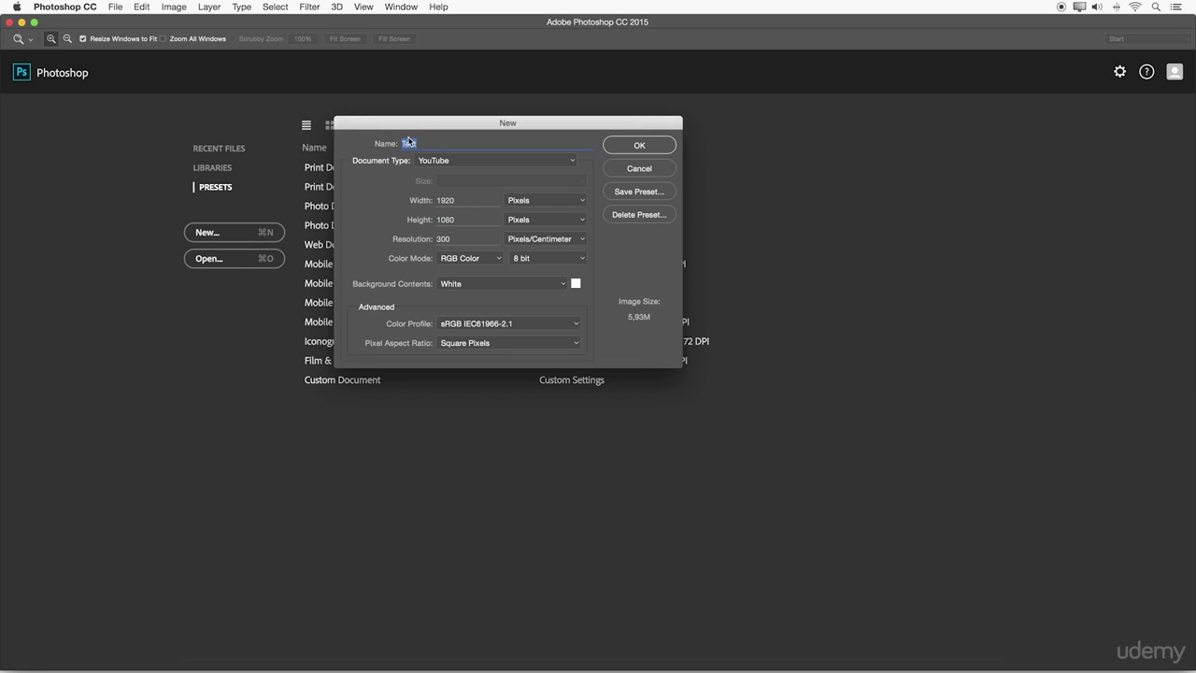
key(BackSpace)
text(Beginner)
- Try the Web document type for the new document and change it to Custom
click(453, 161)
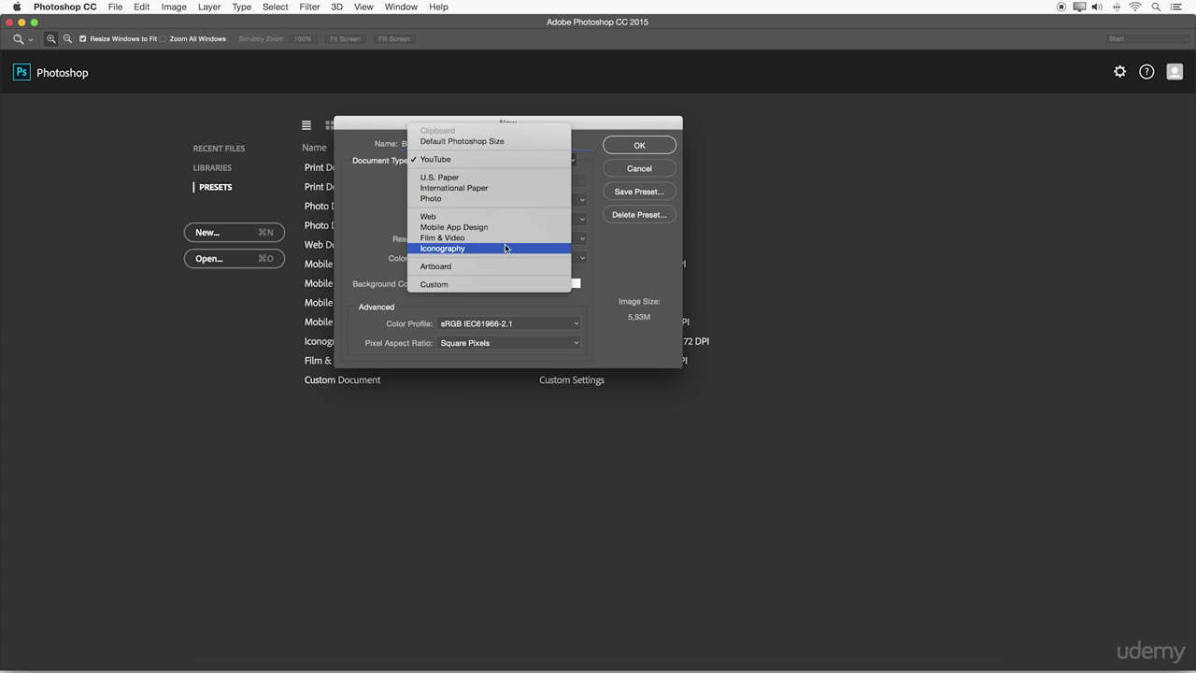
click(484, 222)
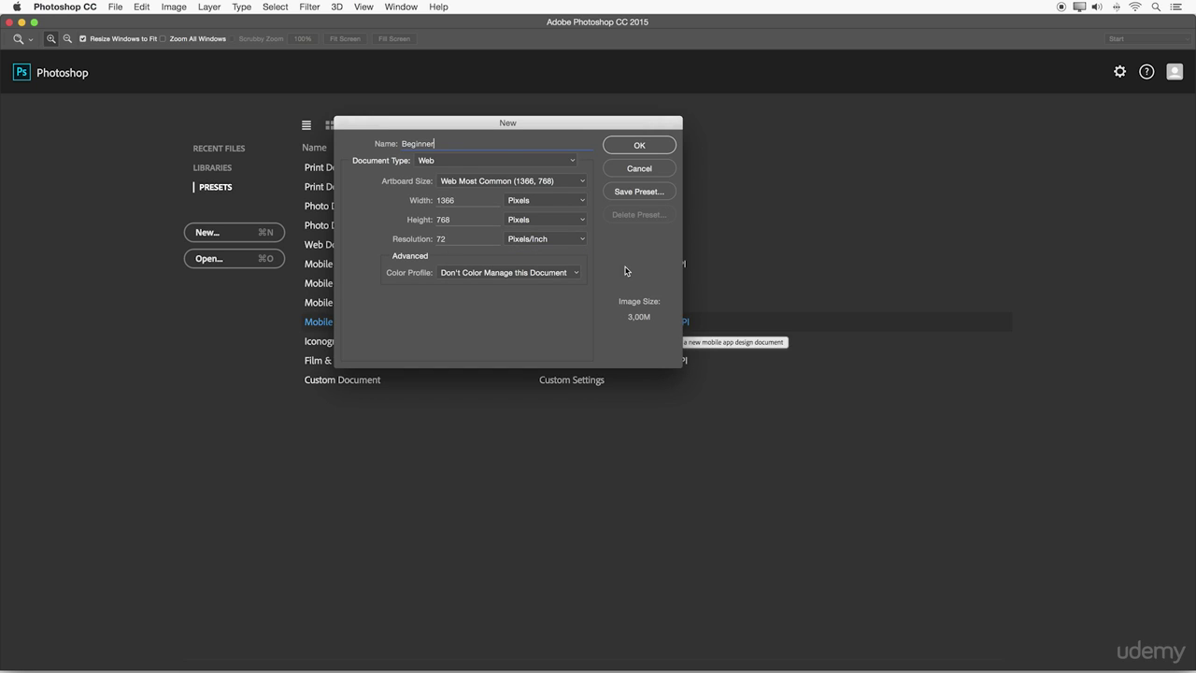
click(449, 164)
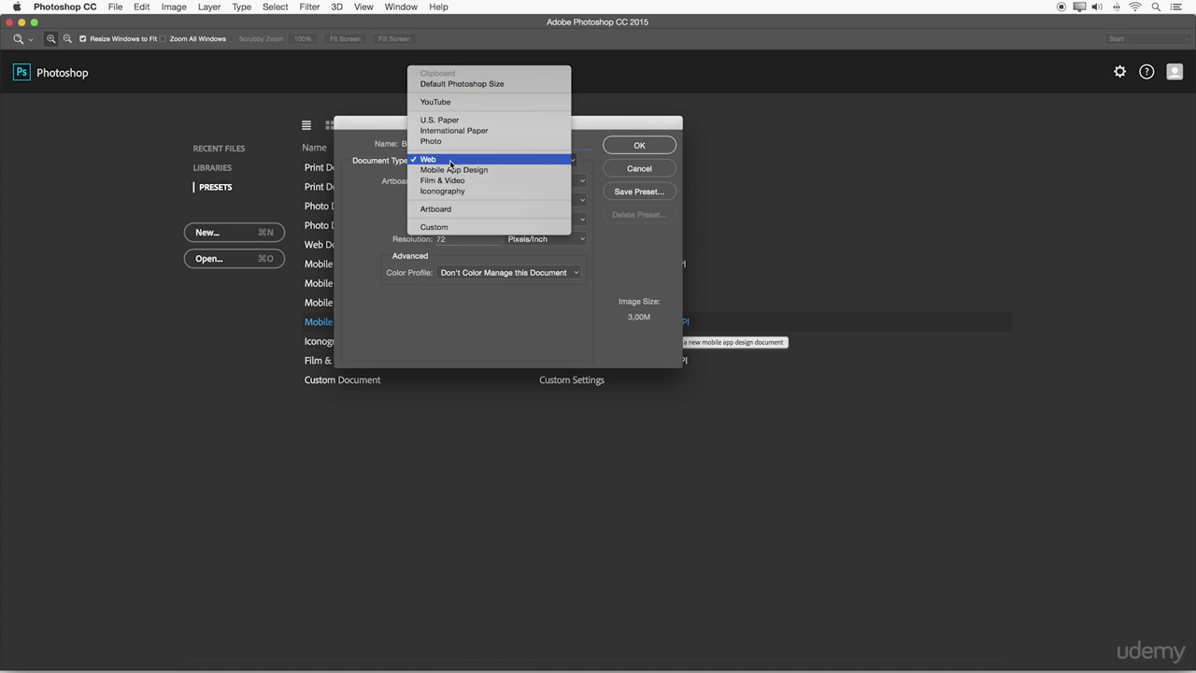
click(449, 227)
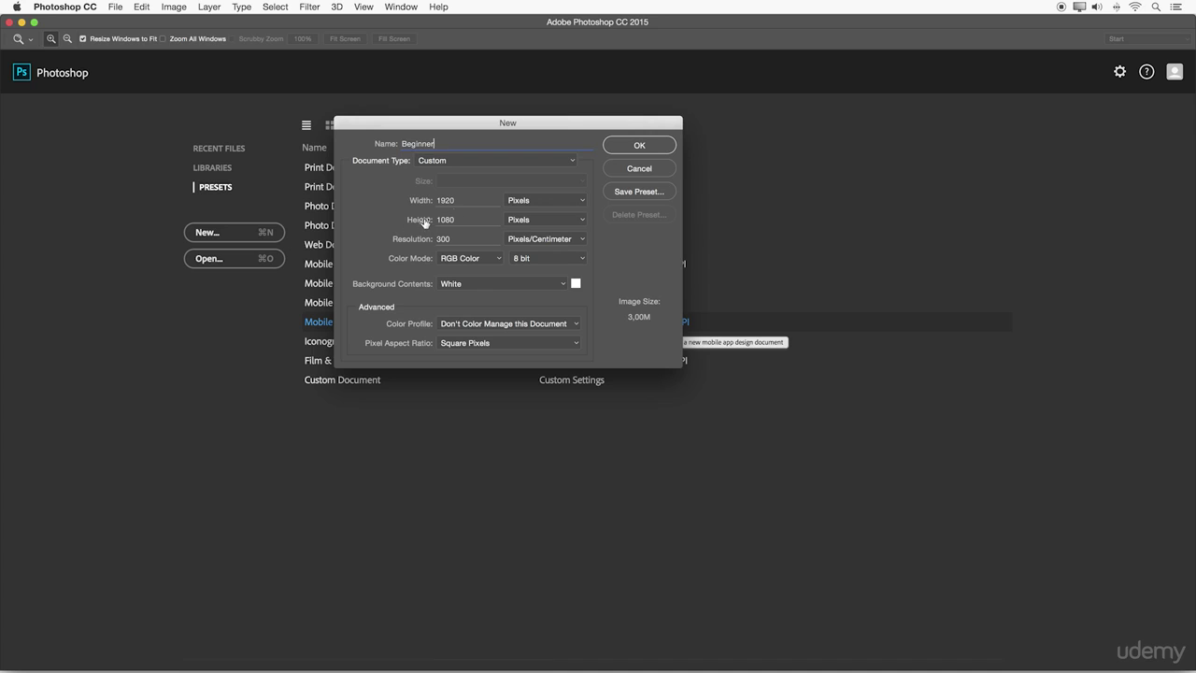
- Apply the International Paper document type at A4 size and switch the document type to Custom
click(449, 160)
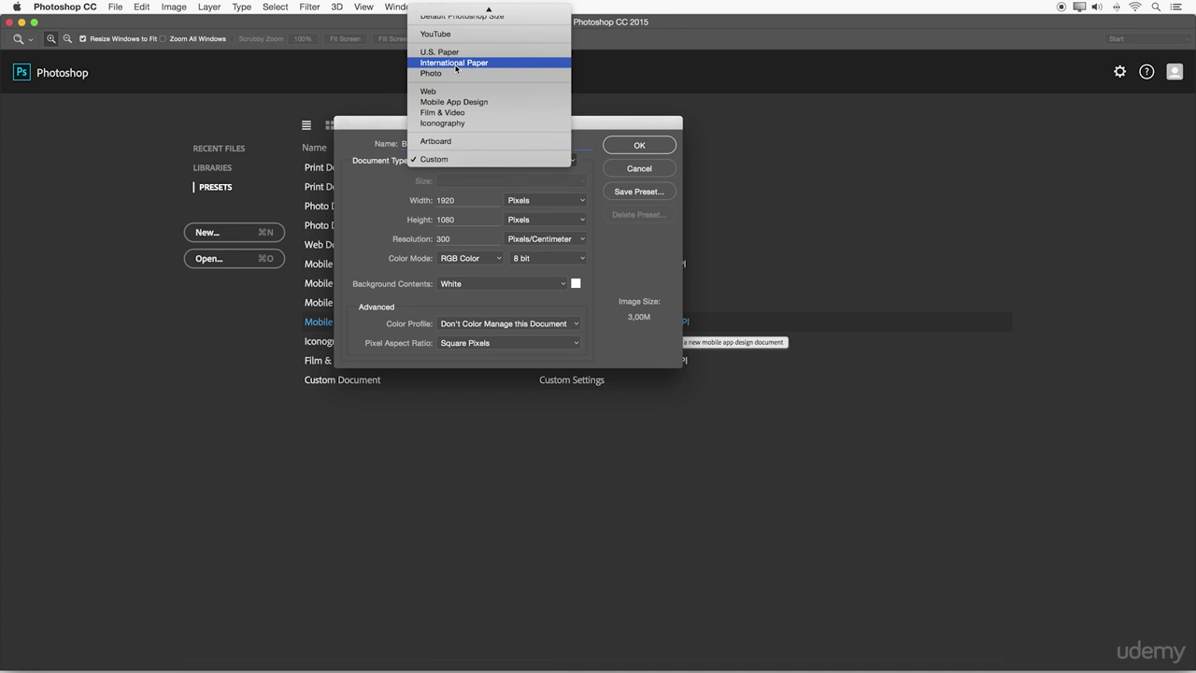
click(455, 63)
click(454, 185)
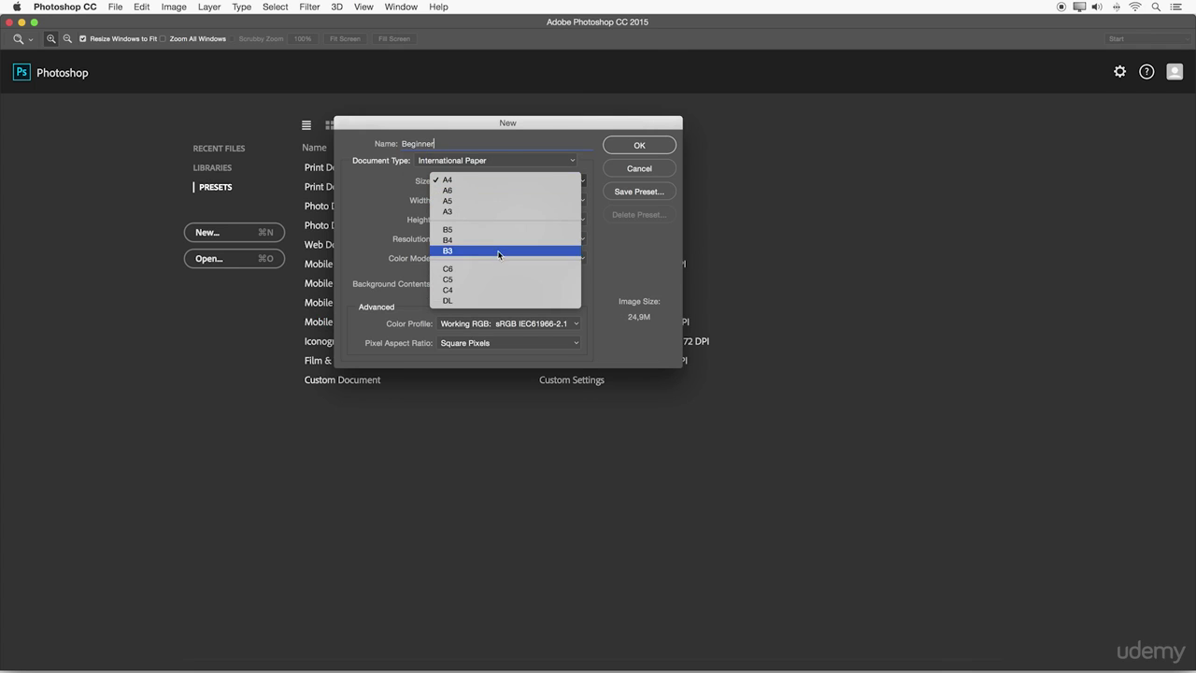
click(592, 162)
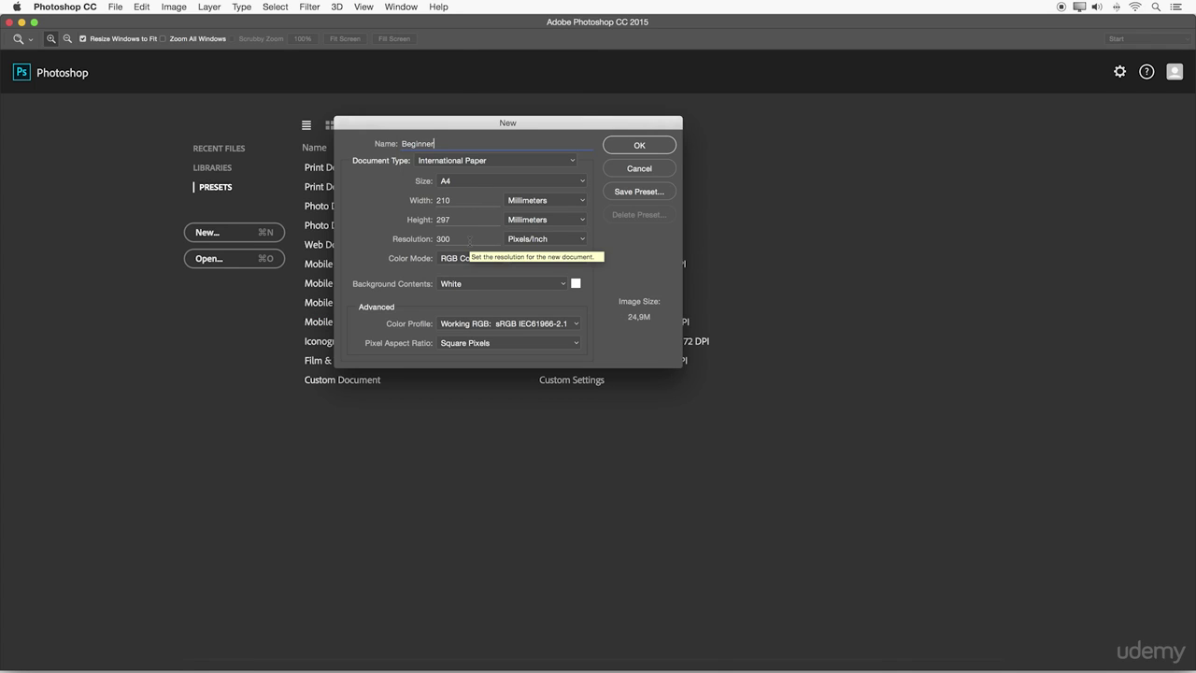
click(458, 161)
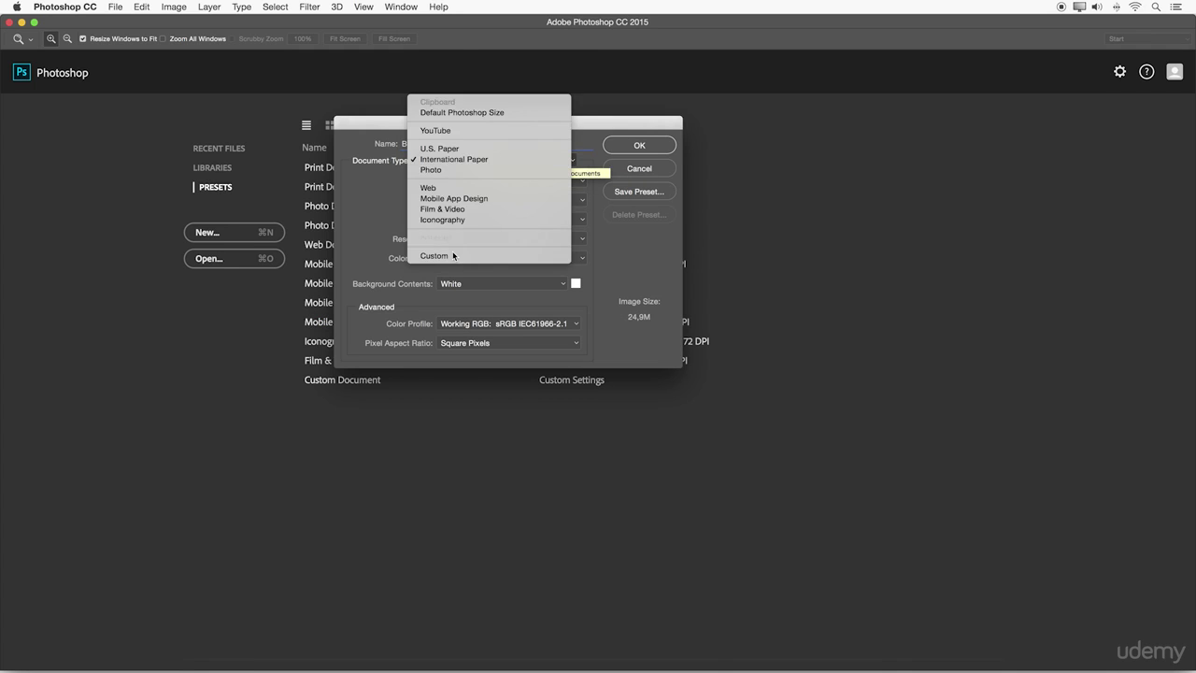
click(452, 256)
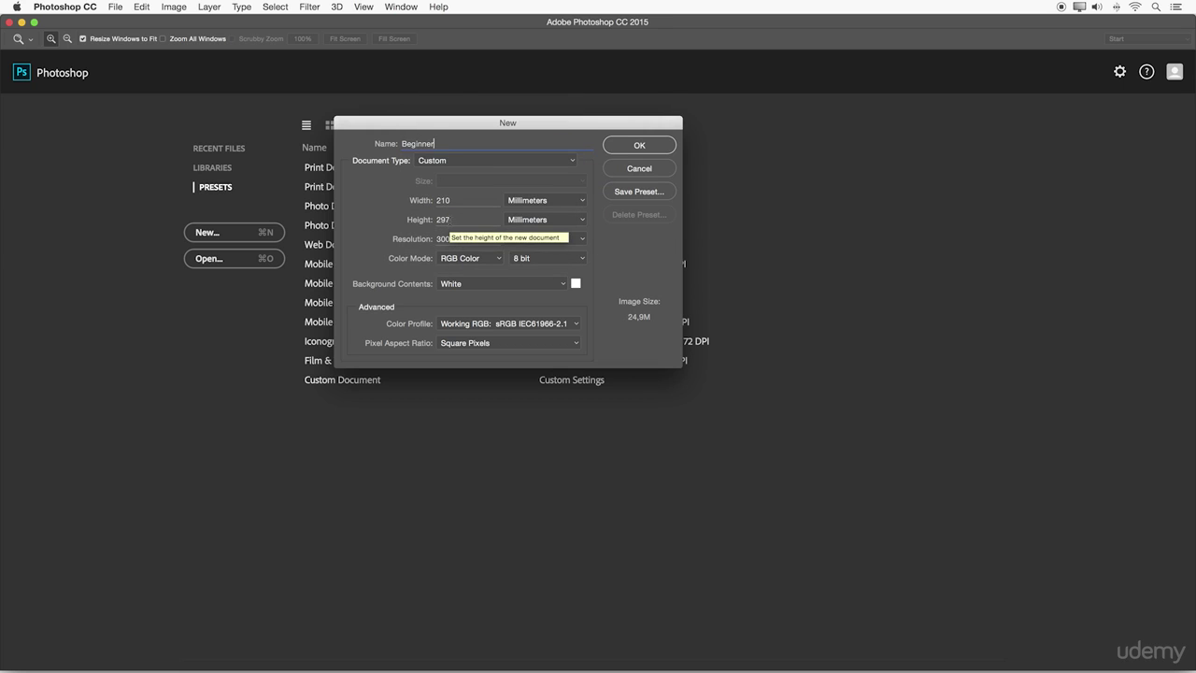
- Set the document units to pixels, with a width of 1920 and a height of 1080
click(549, 202)
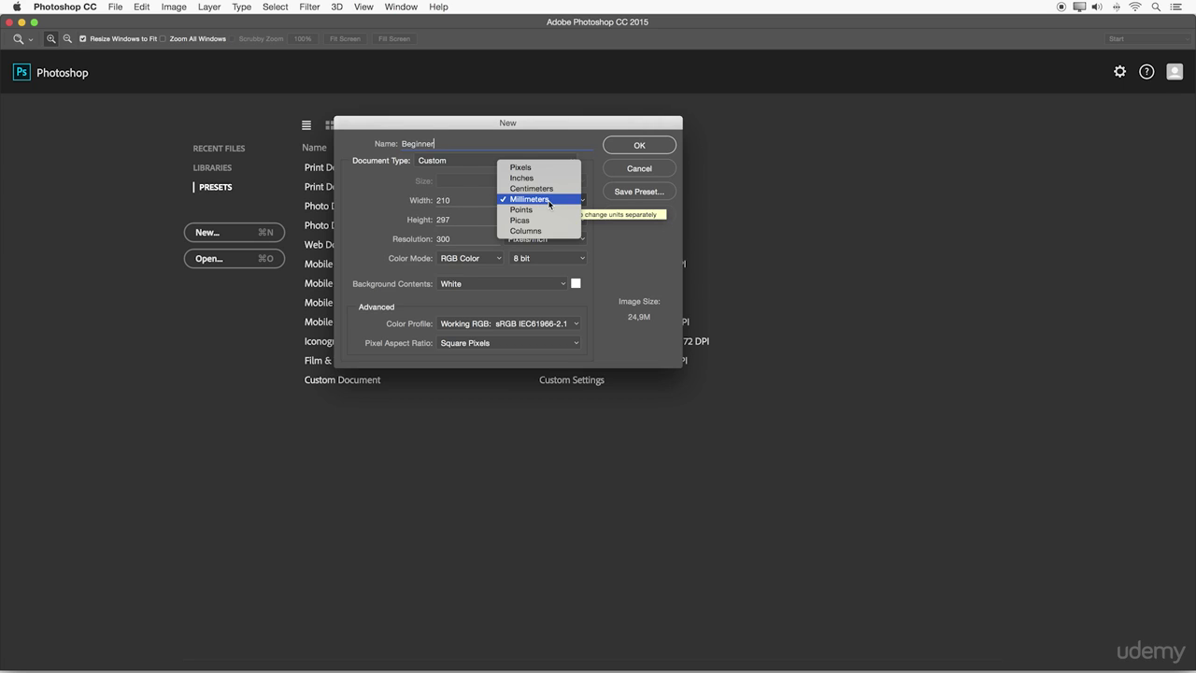
click(527, 172)
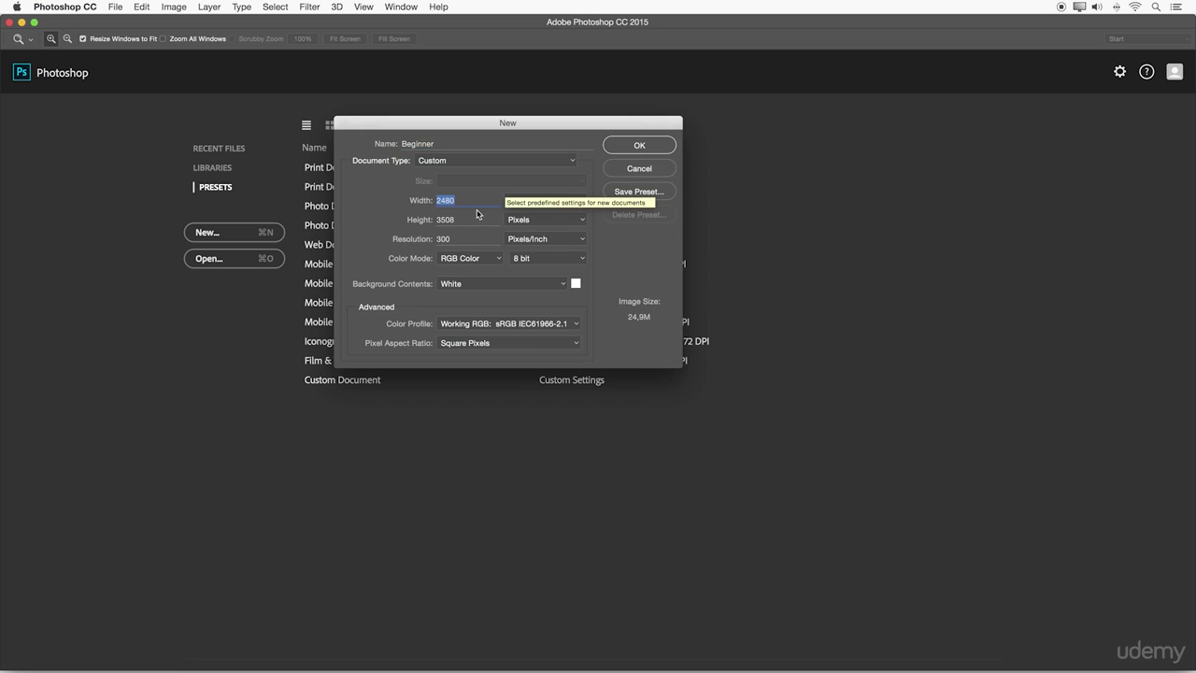
text(1920)
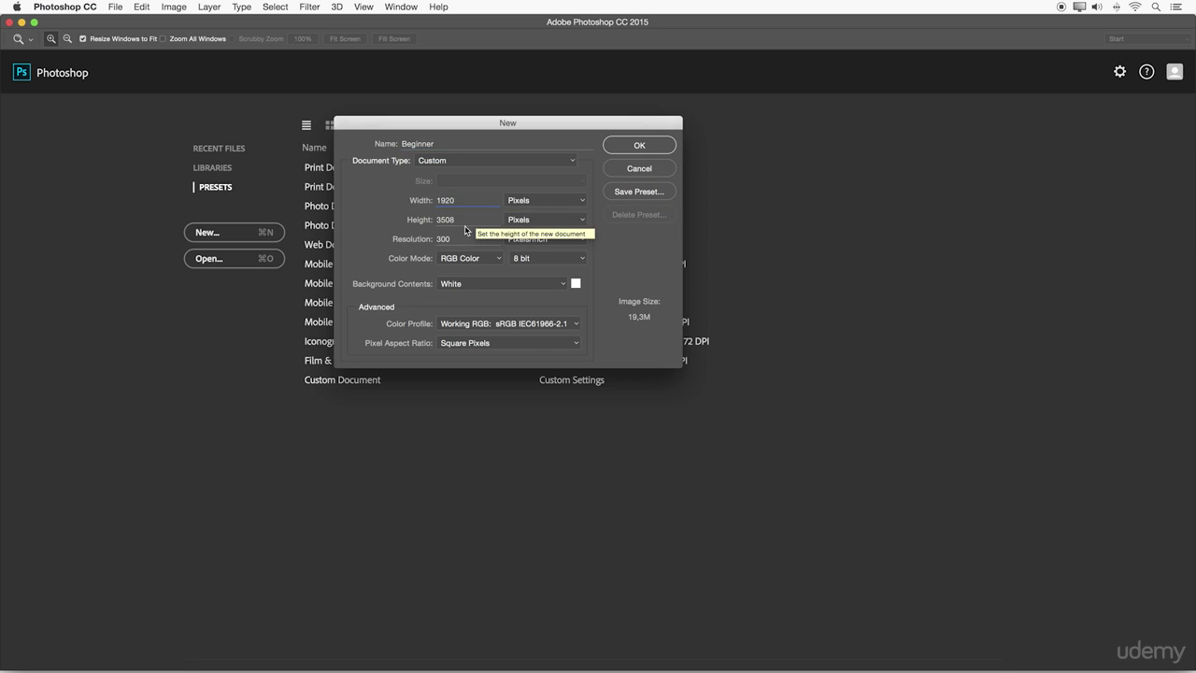
double_click(436, 221)
text(1080)
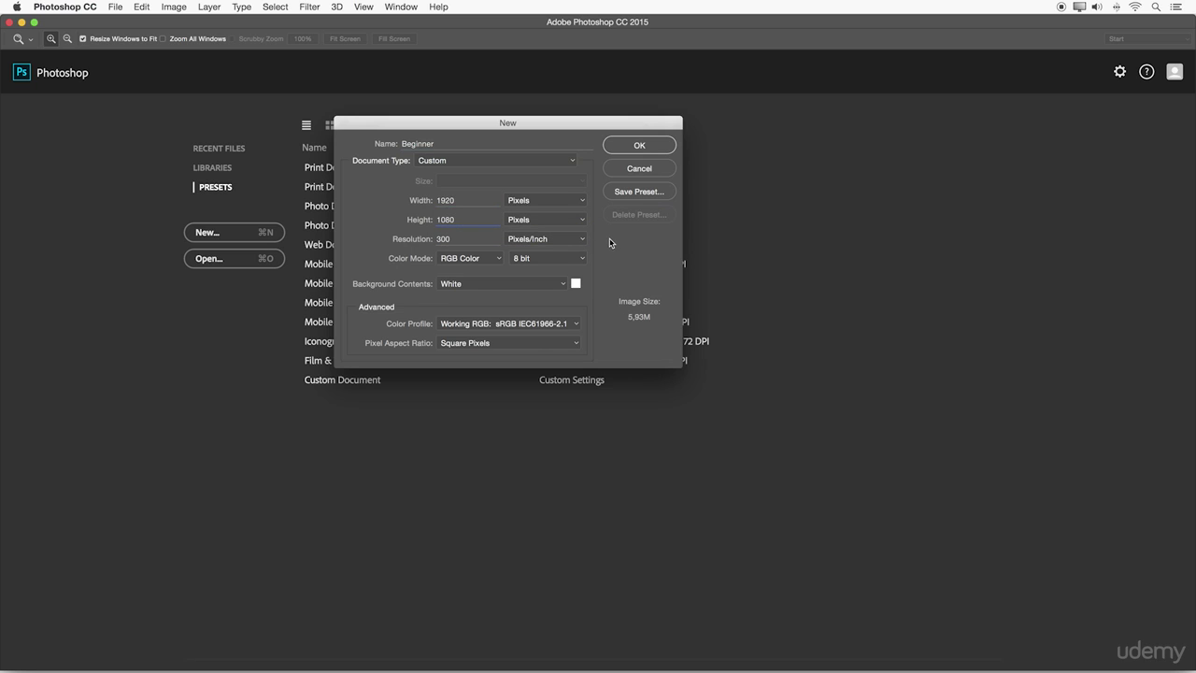
- Try a resolution of 240 for the document and return it to 300 pixels/inch
key(Tab)
text(240)
click(431, 239)
text(300)
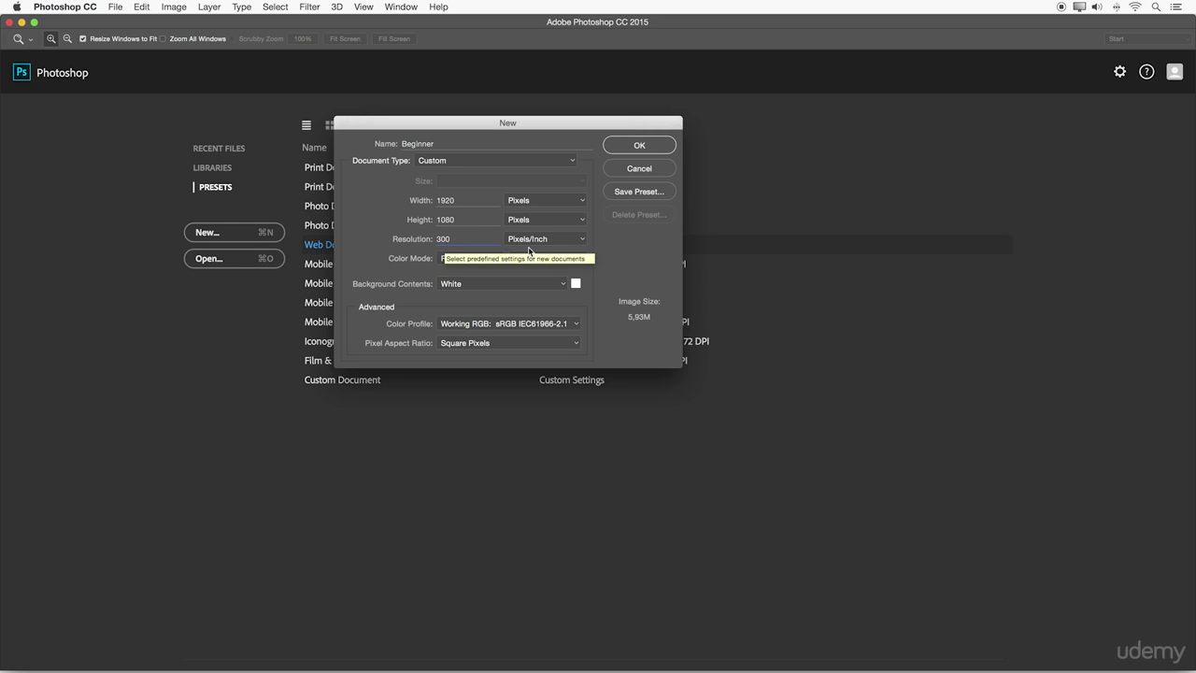
- Choose RGB Color at 8 bit as the color mode, with White background contents
click(488, 259)
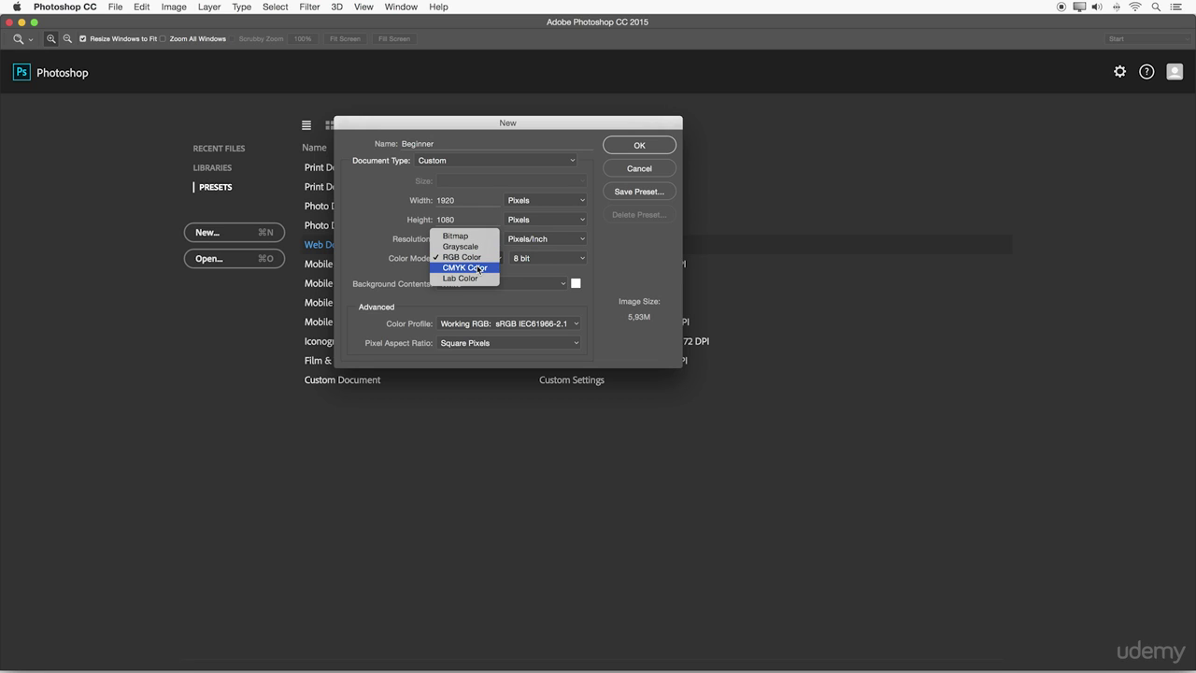
click(472, 257)
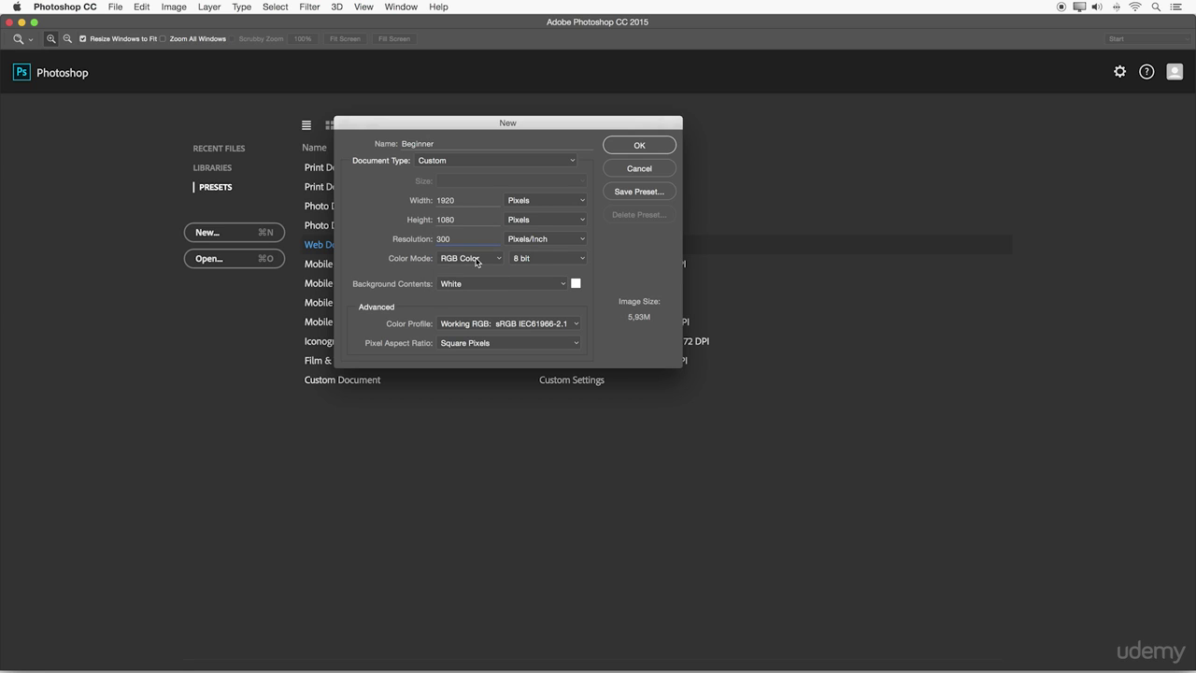
click(538, 260)
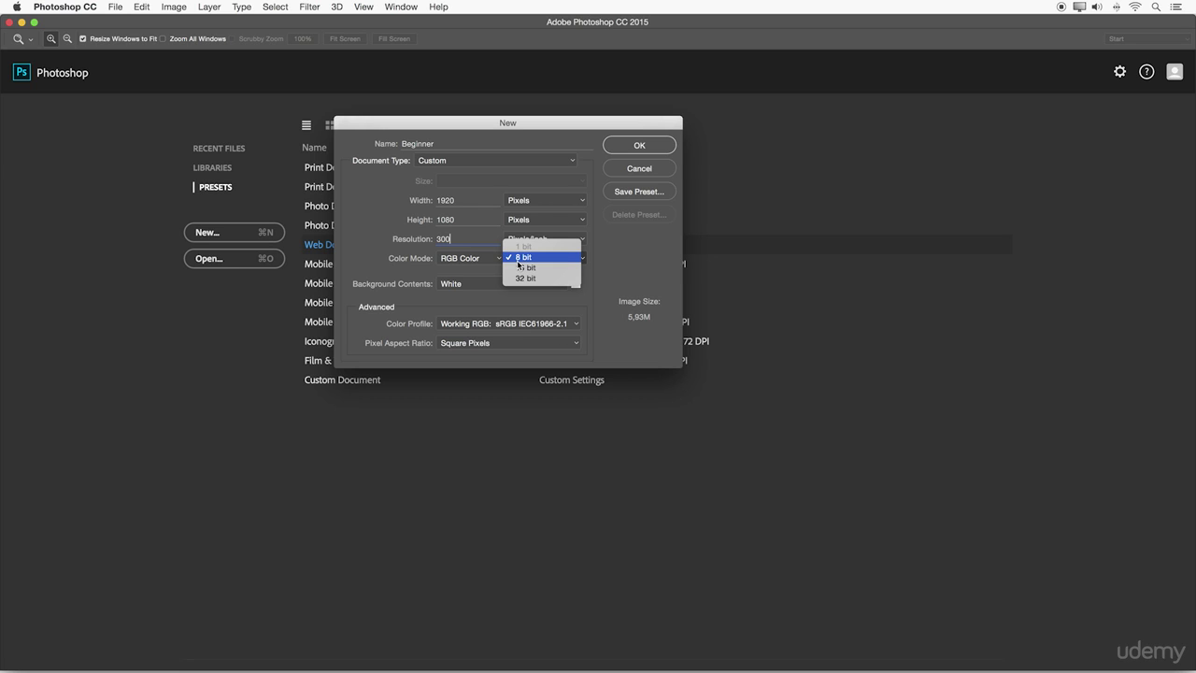
click(518, 262)
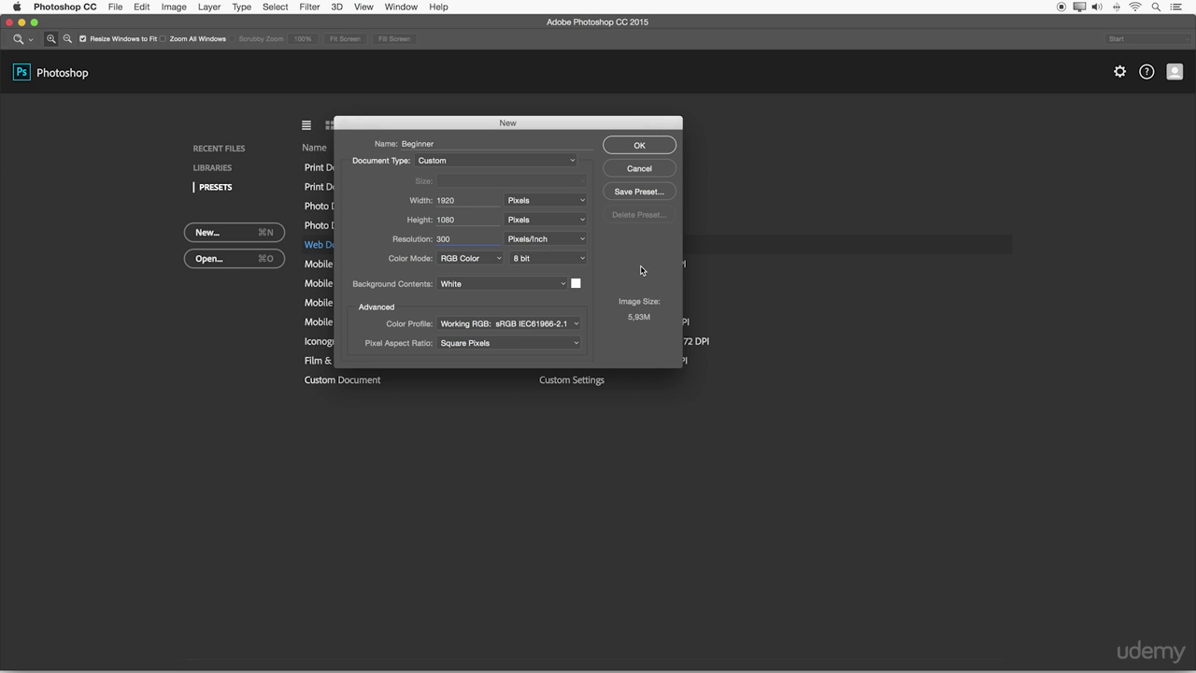
click(472, 285)
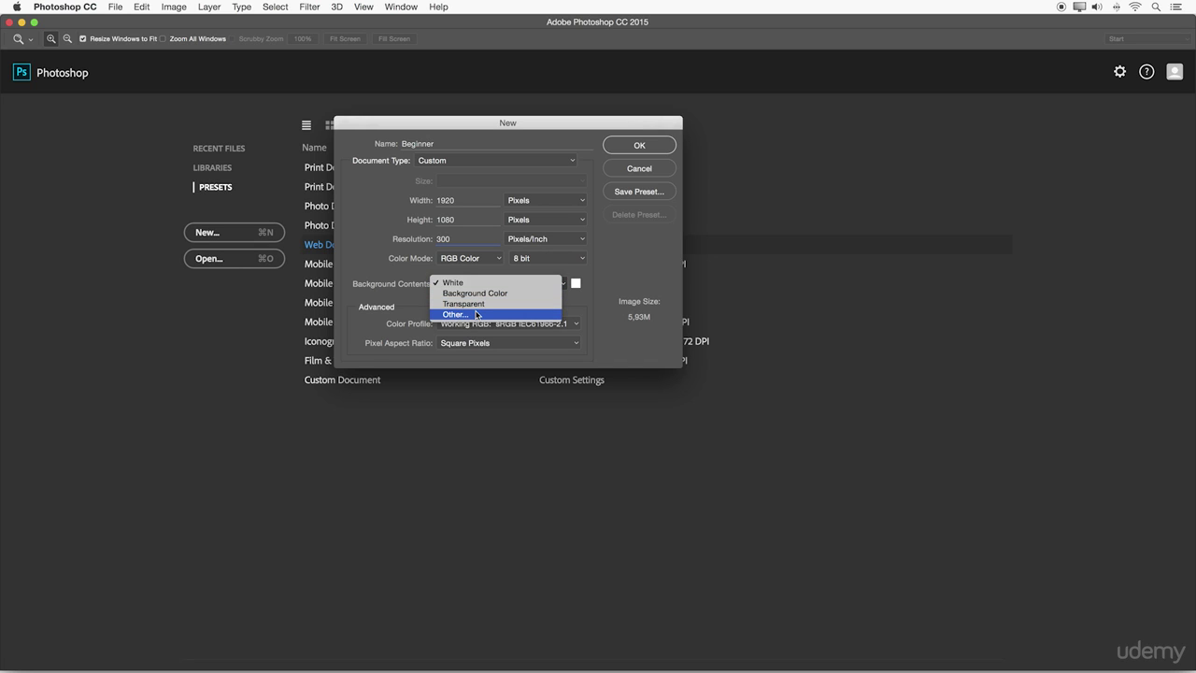
click(460, 283)
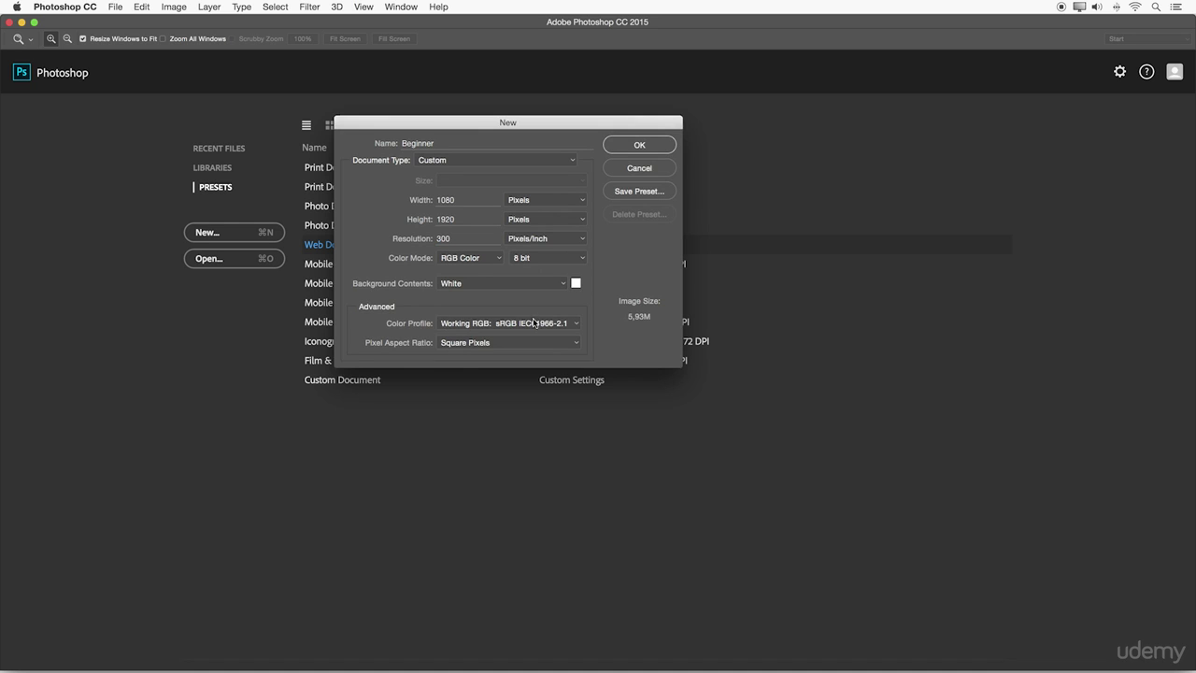
- Keep the Working RGB: sRGB IEC61966-2.1 color profile, choose the Square Pixels aspect ratio, and create the document
click(505, 323)
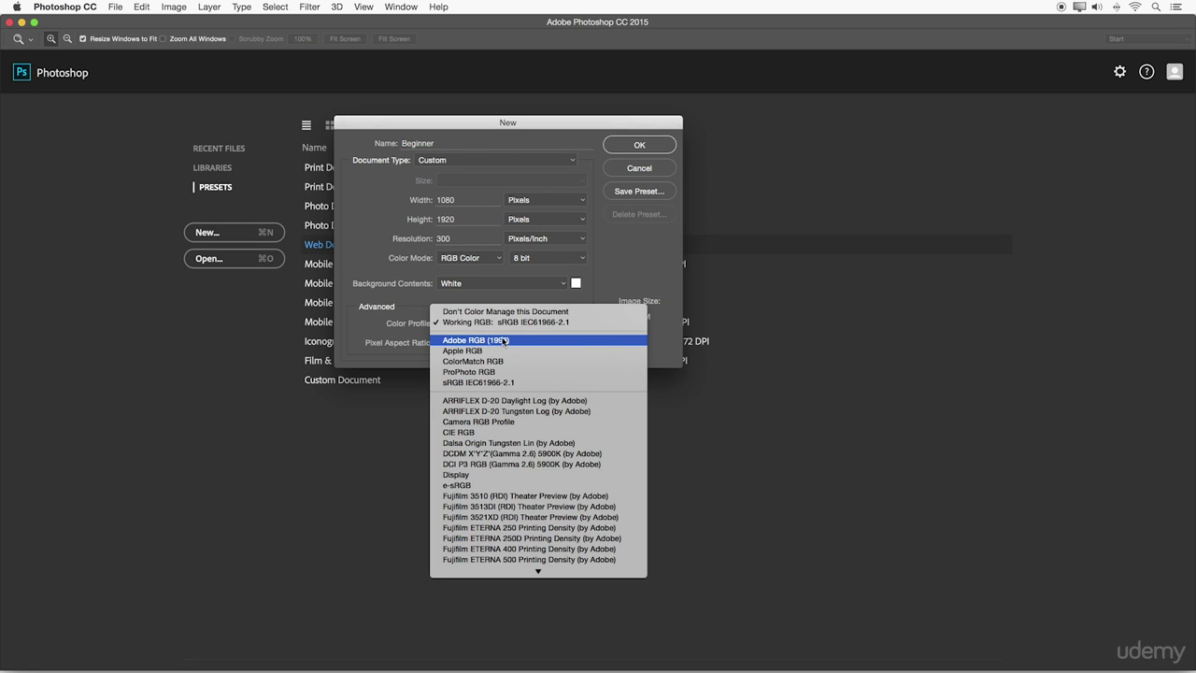
click(519, 342)
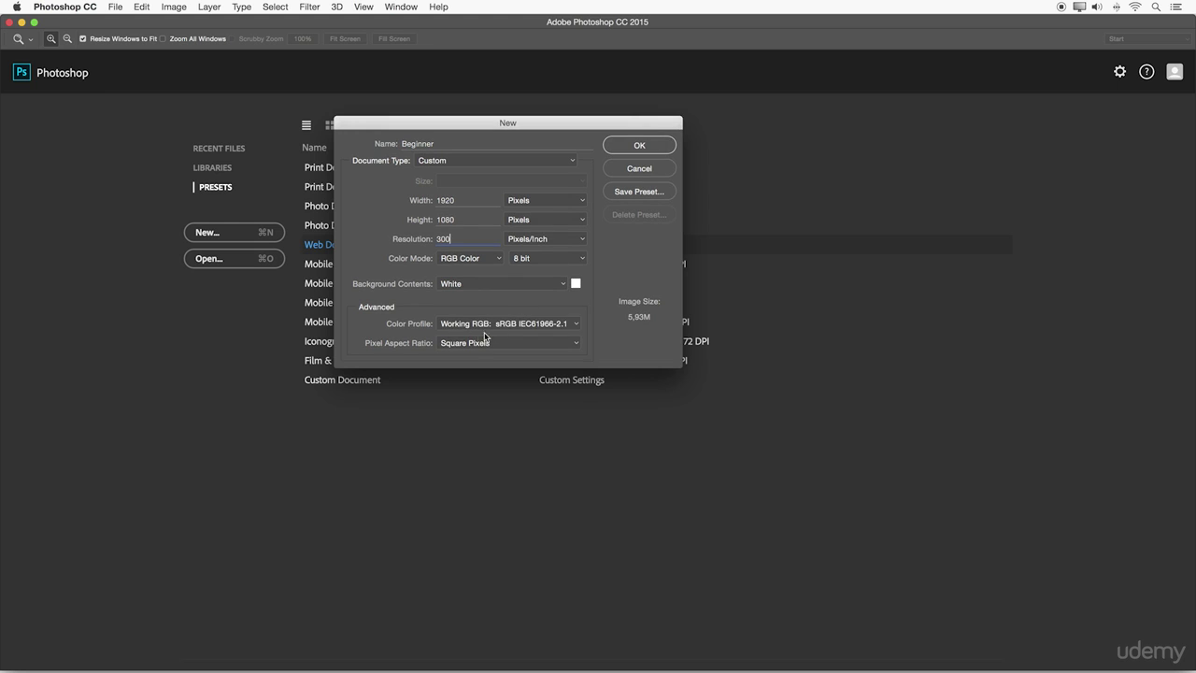
click(476, 343)
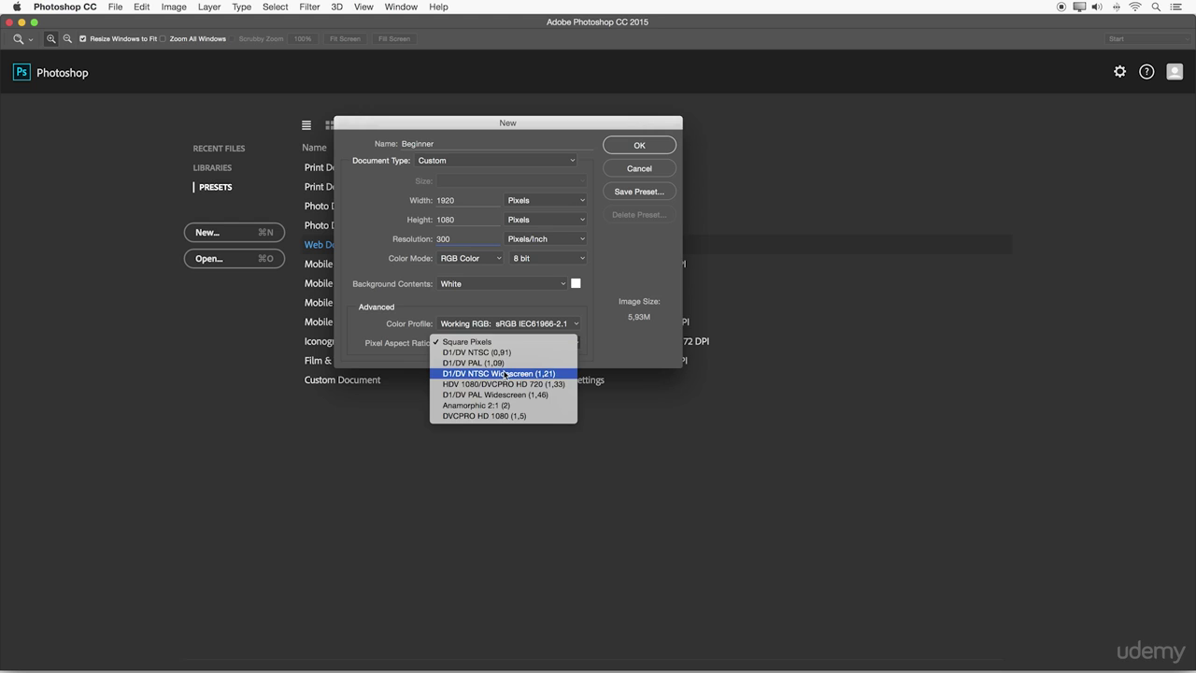
click(492, 343)
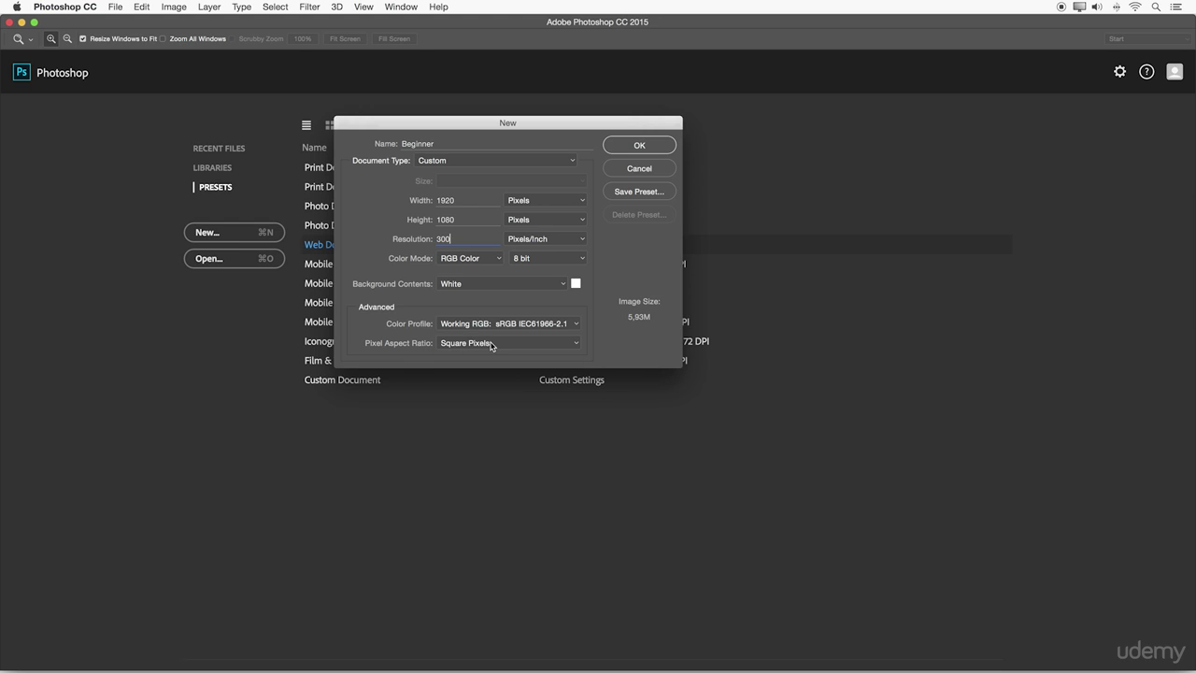
click(619, 147)
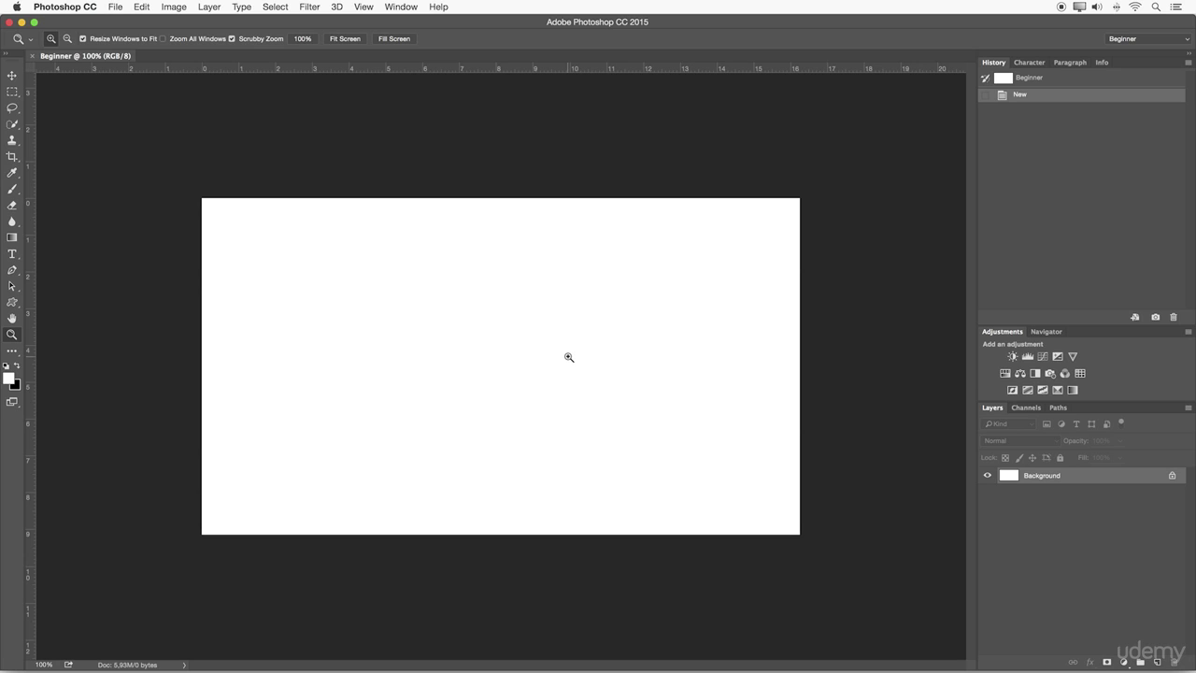
- Float the Beginner document in its own window over the workspace and zoom it out to about 89%
drag(112, 56, 327, 136)
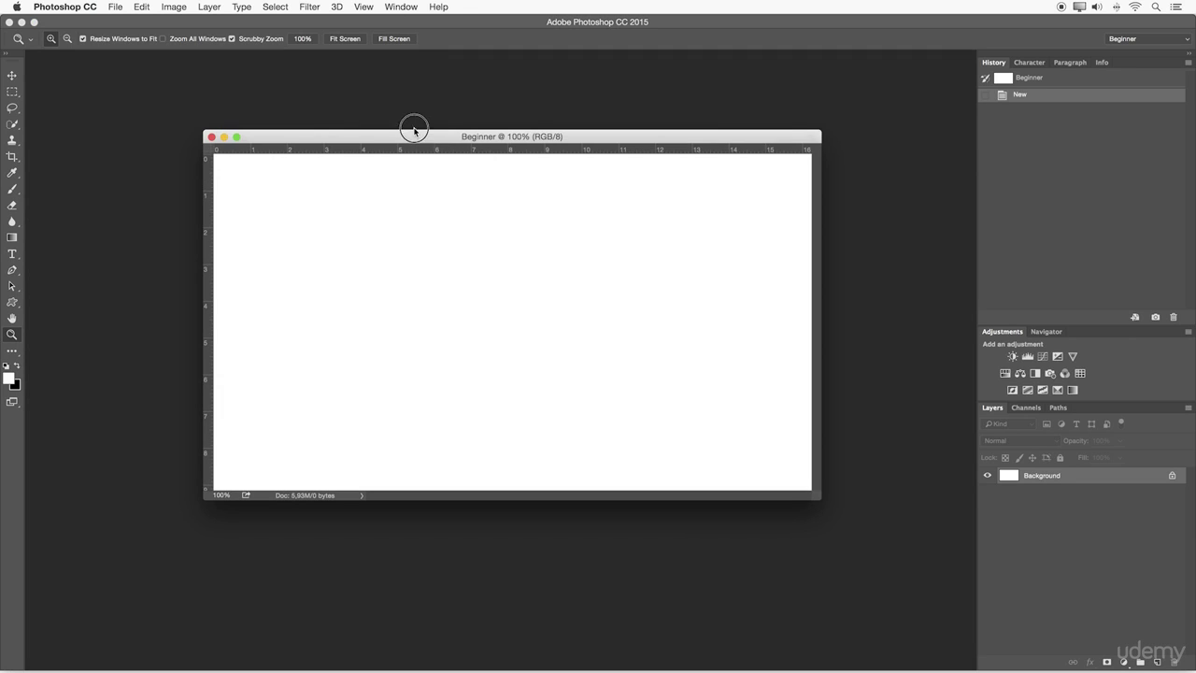
drag(418, 136, 385, 104)
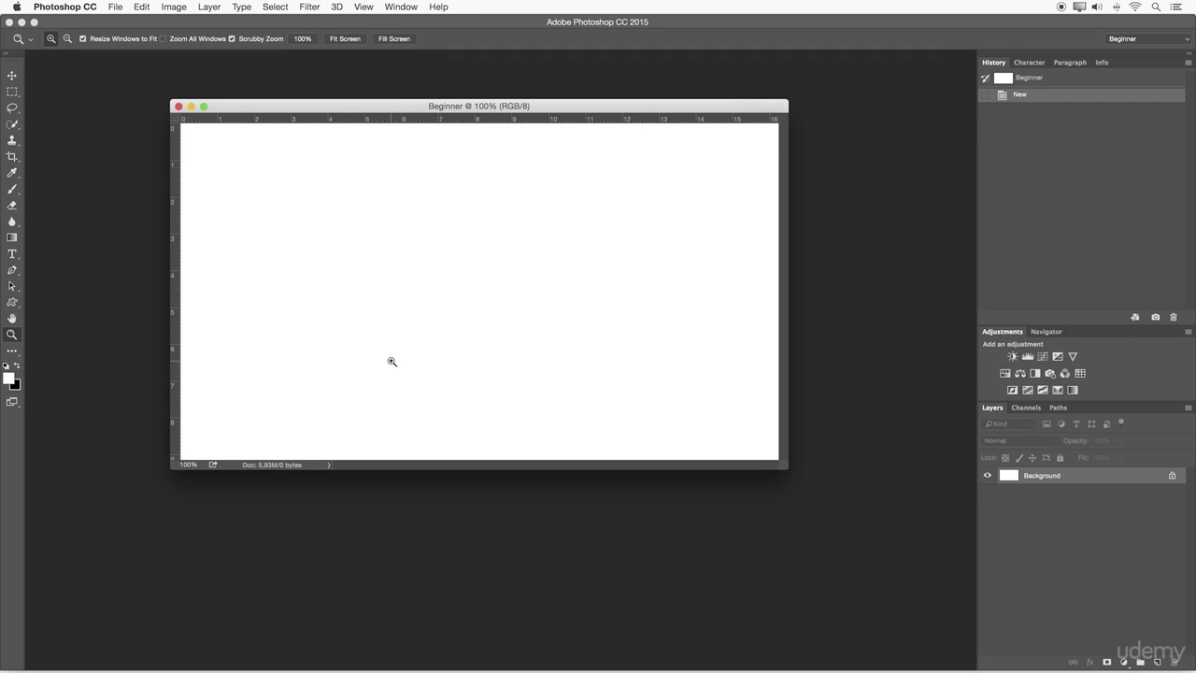
drag(413, 181, 400, 179)
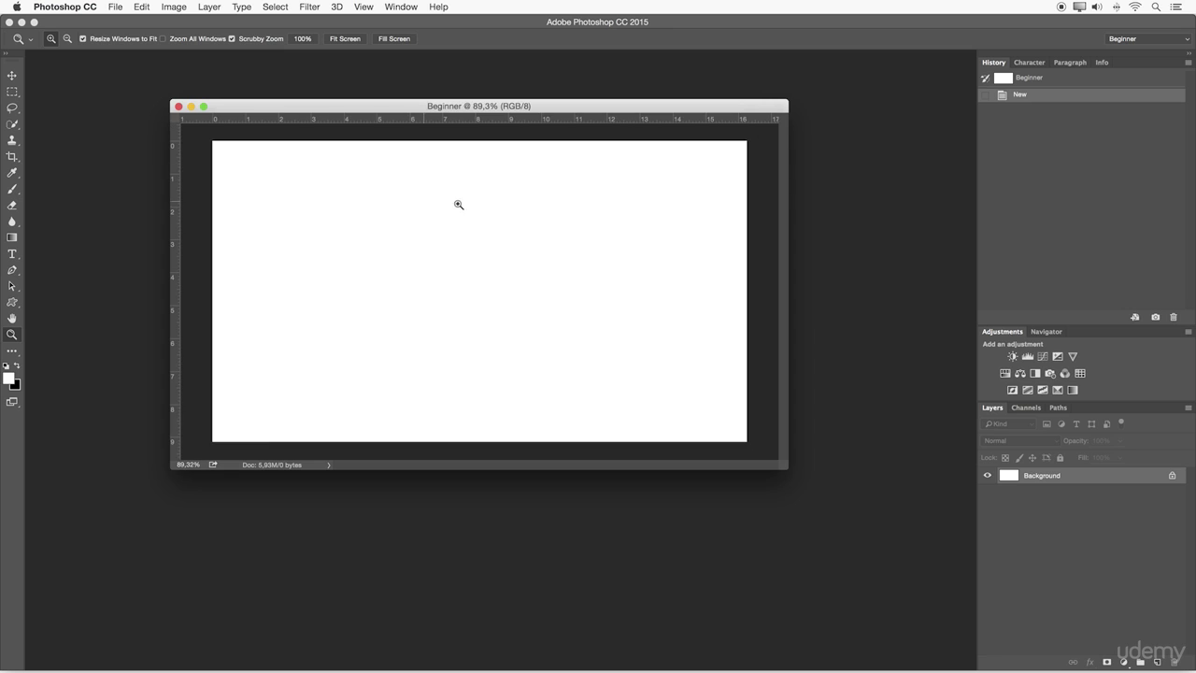
- Create a second 1920 by 1080 pixel document with Transparent background contents, keeping the other settings
click(123, 6)
click(148, 22)
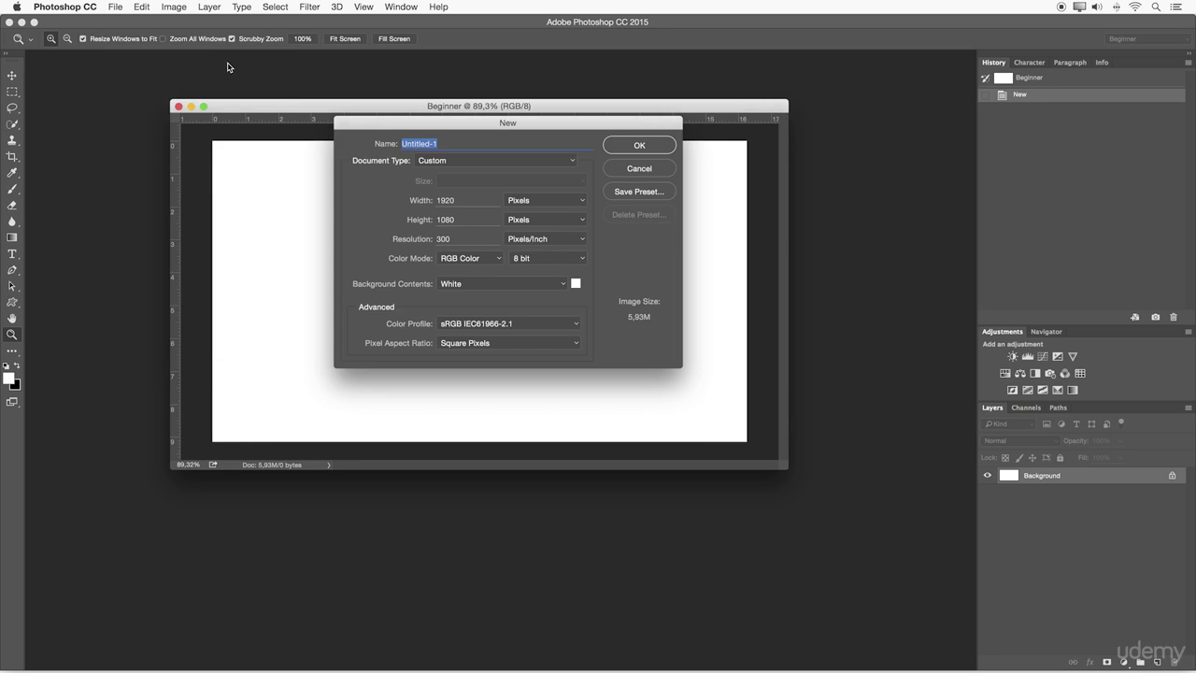
click(478, 290)
click(465, 305)
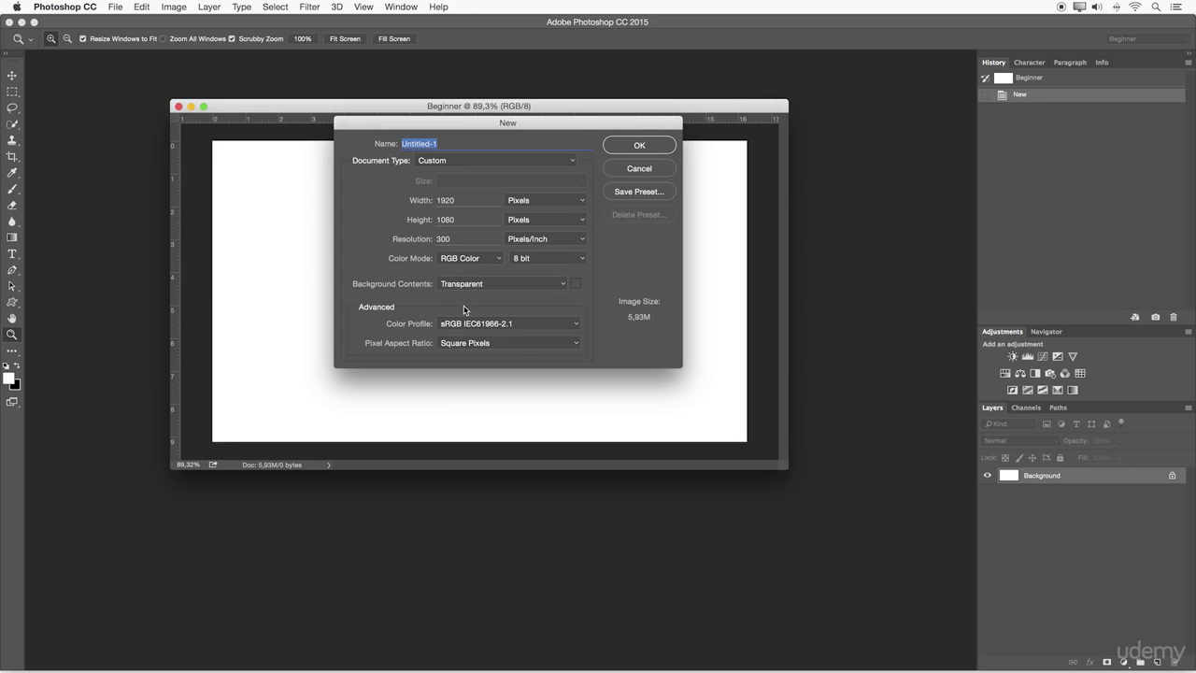
click(636, 144)
- Offset the transparent document's window from Beginner at about 90% zoom, and bring the Beginner window to the front
drag(388, 125, 366, 178)
drag(414, 315, 410, 315)
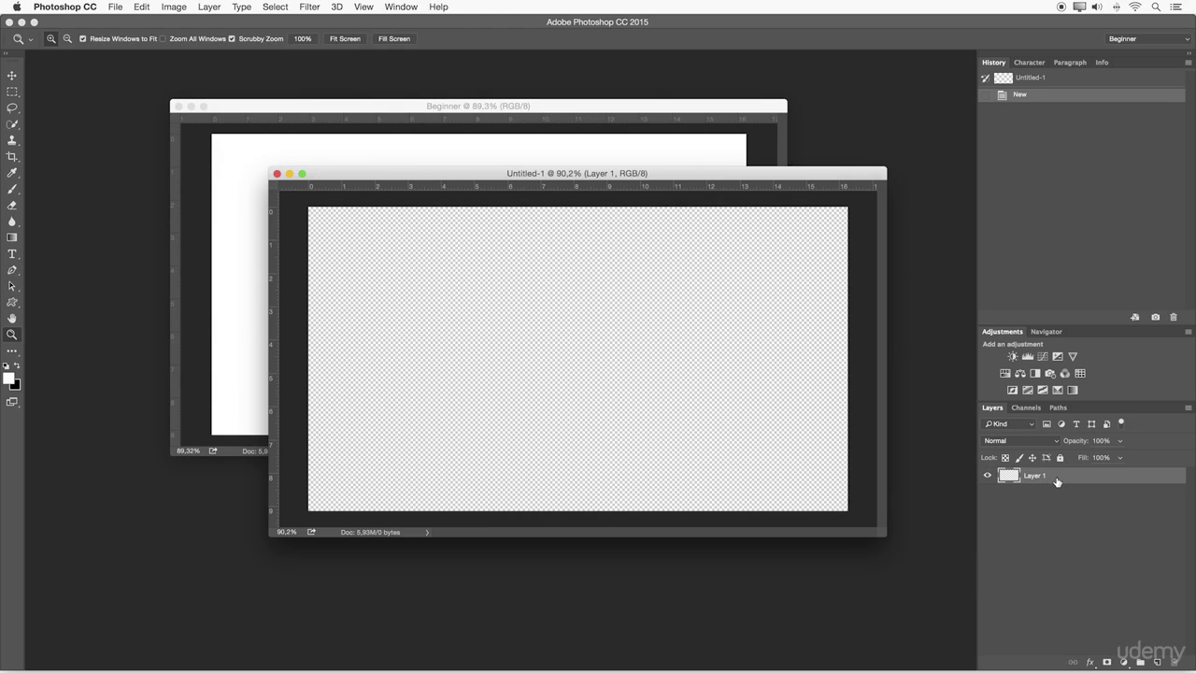
click(713, 160)
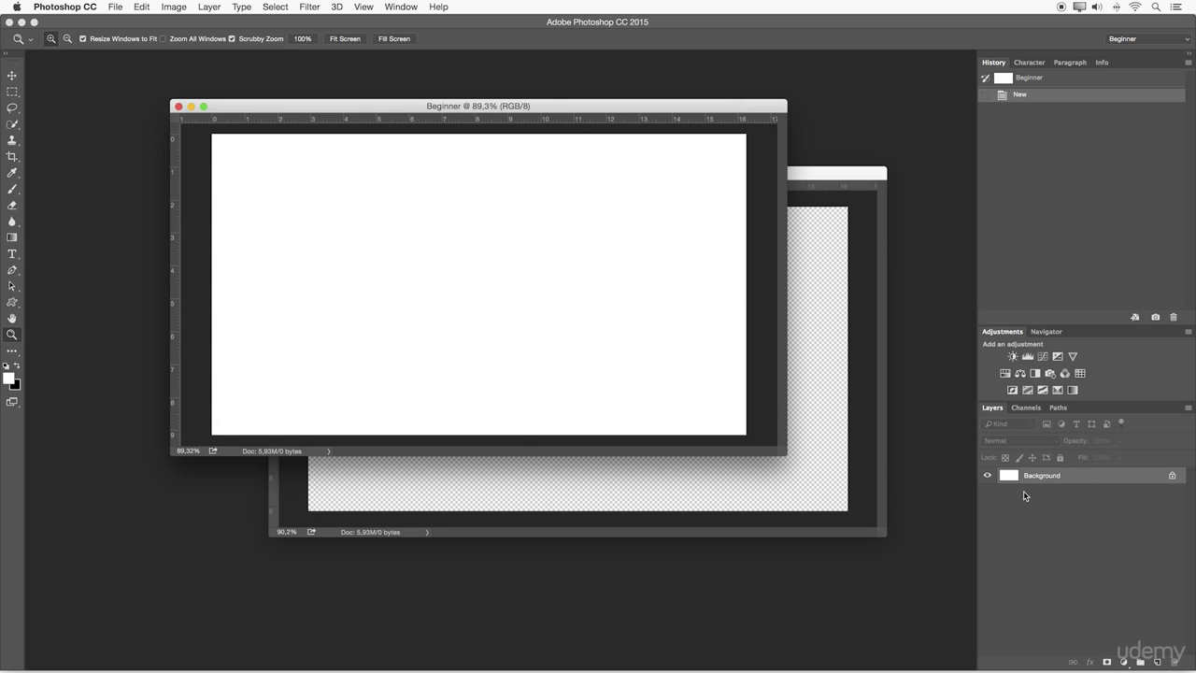
- Bring the transparent document to the front, and close both it and the Beginner document
click(808, 289)
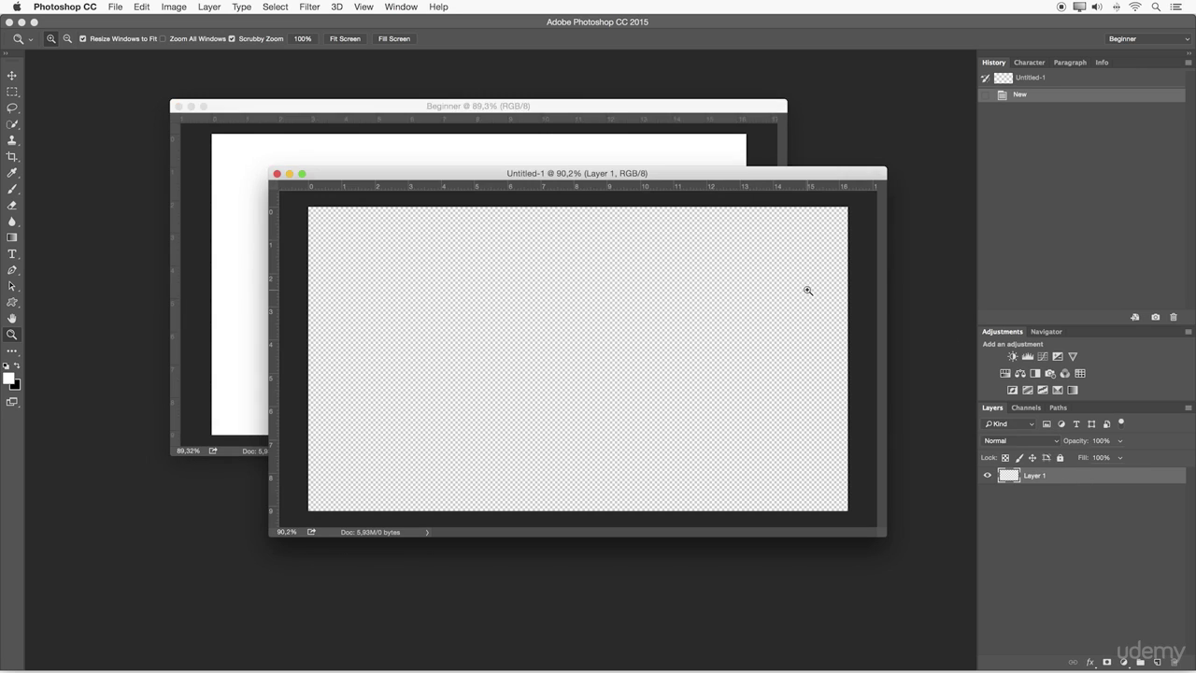
drag(592, 181, 505, 177)
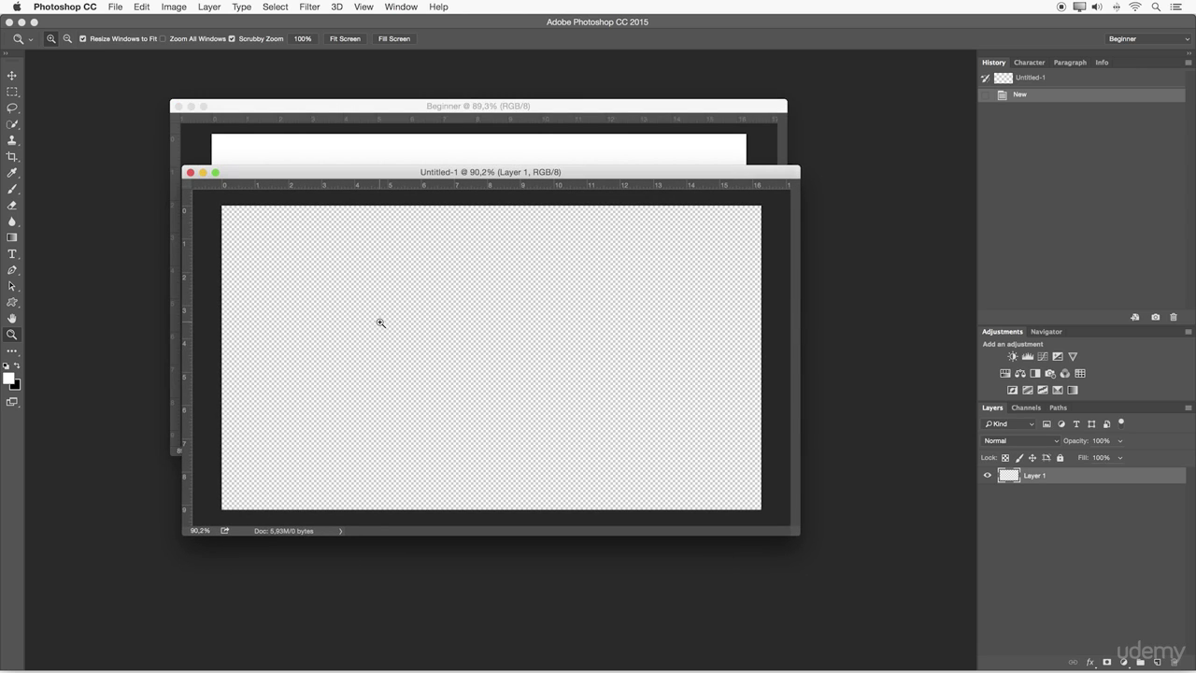
click(191, 175)
click(178, 106)
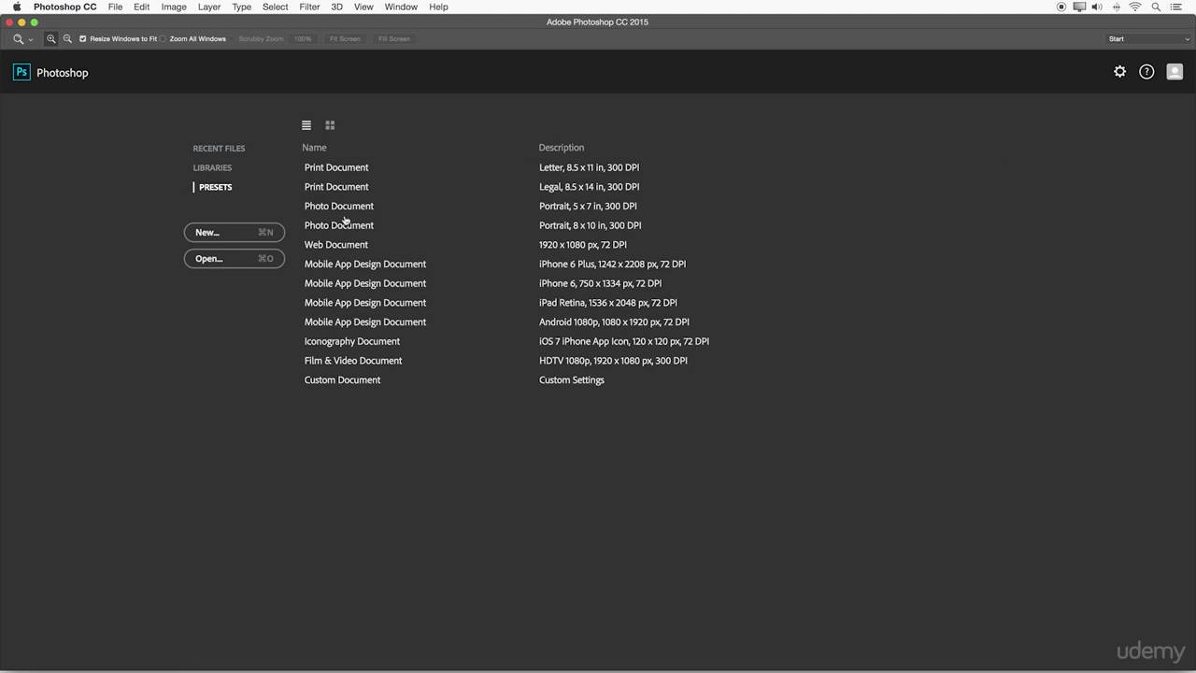
- Start a new document with the YouTube document type and name it Beginner
click(224, 233)
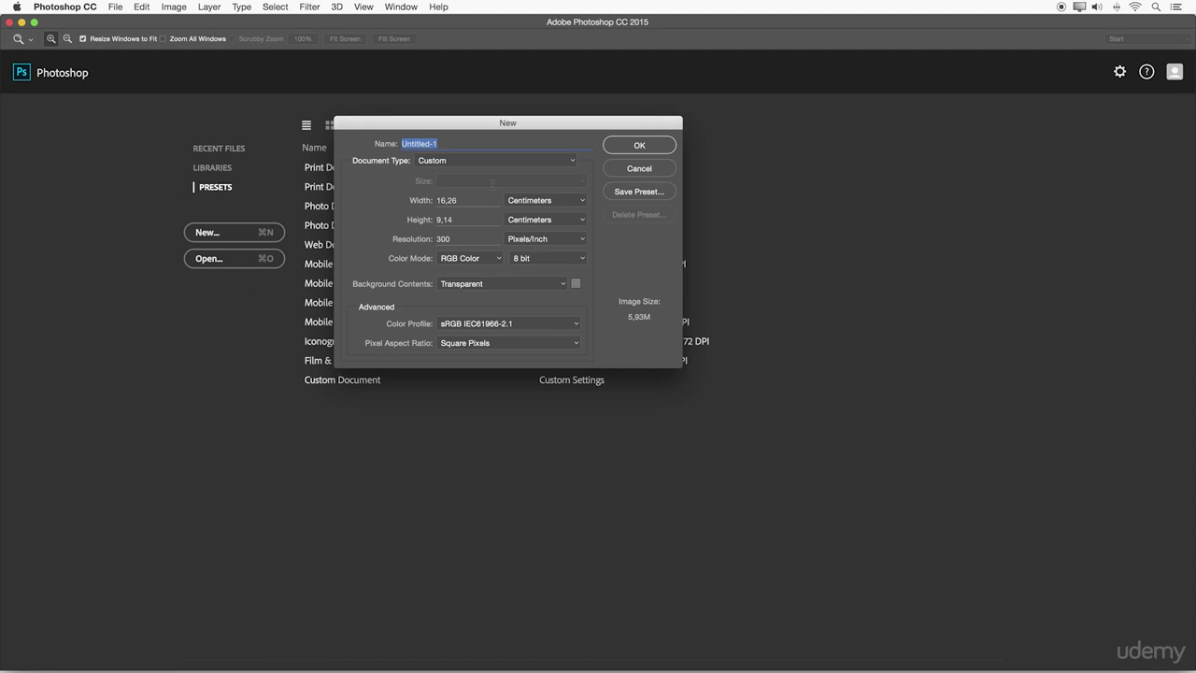
click(486, 162)
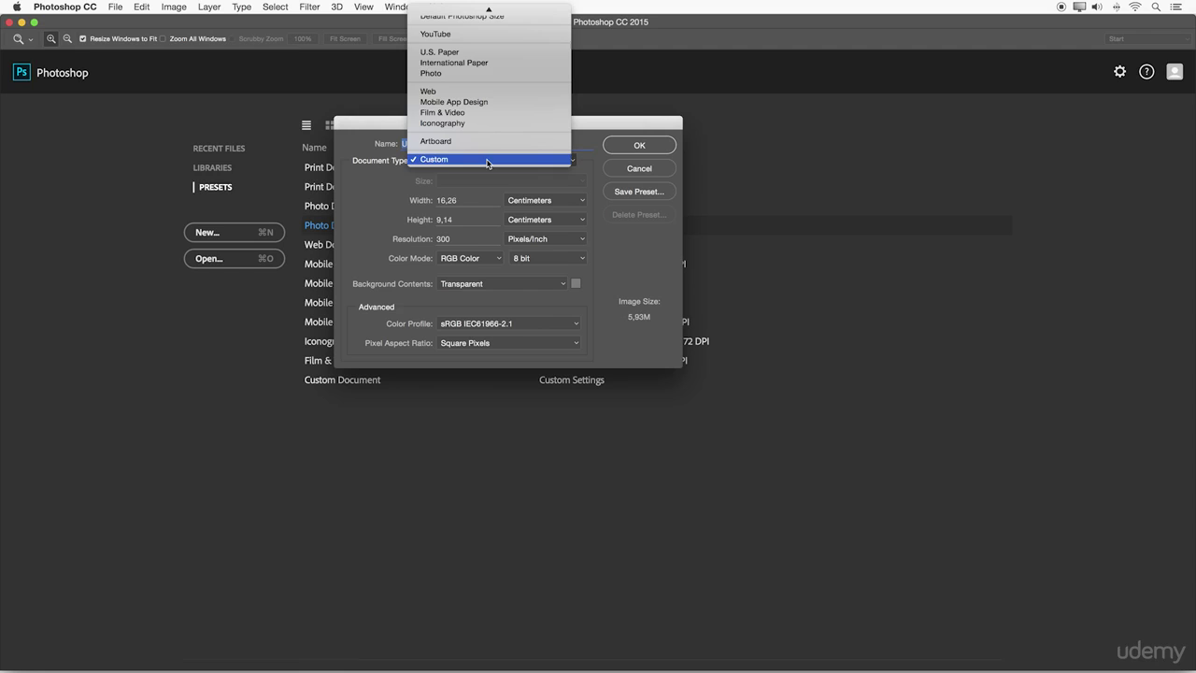
click(490, 33)
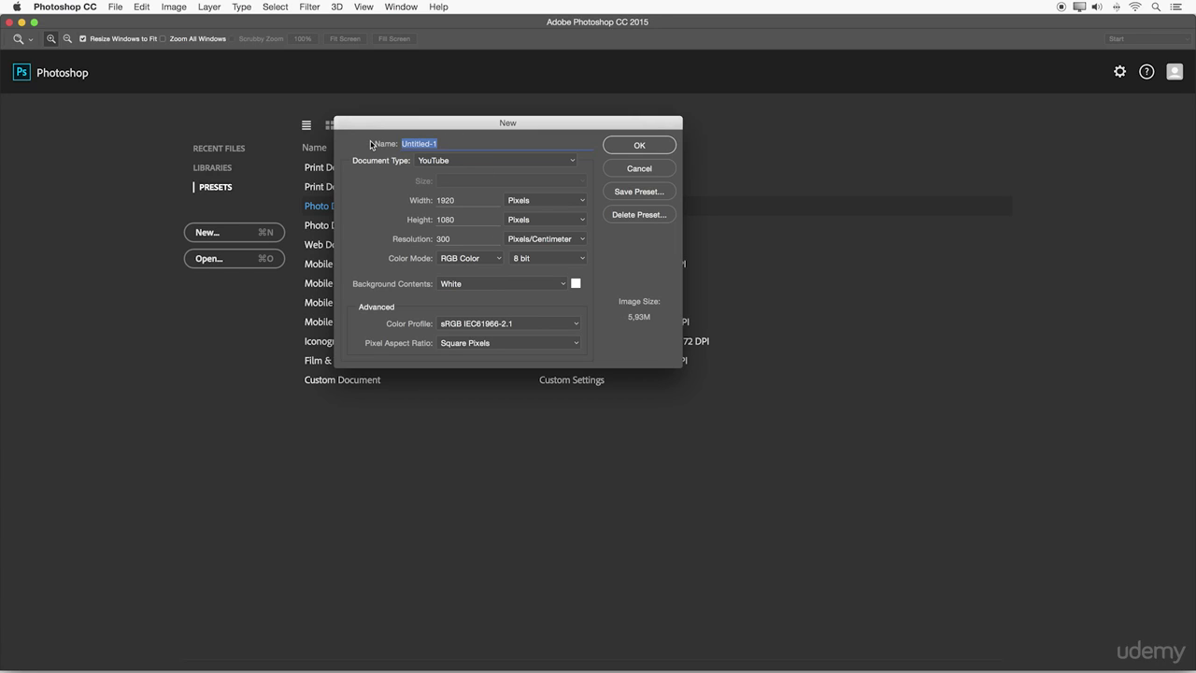
text(Beginner)
- Open the options for saving the document settings as a preset, and cancel both the preset and the new document
click(659, 193)
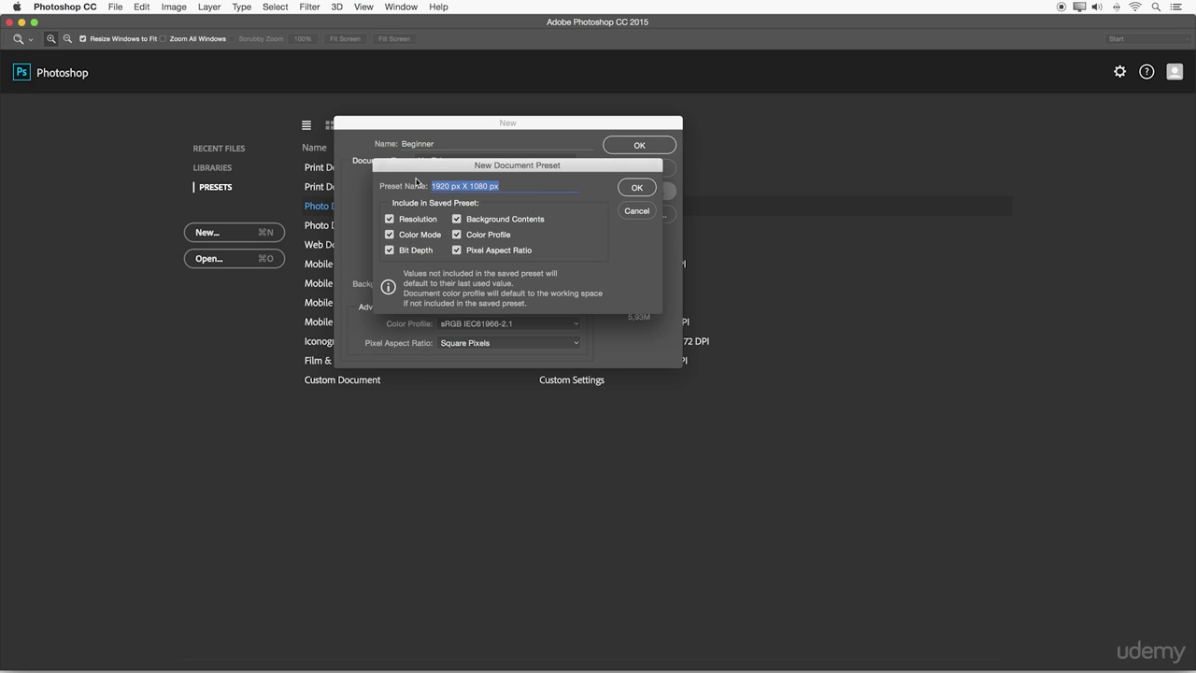
text(yiU)
key(BackSpace)
key(BackSpace)
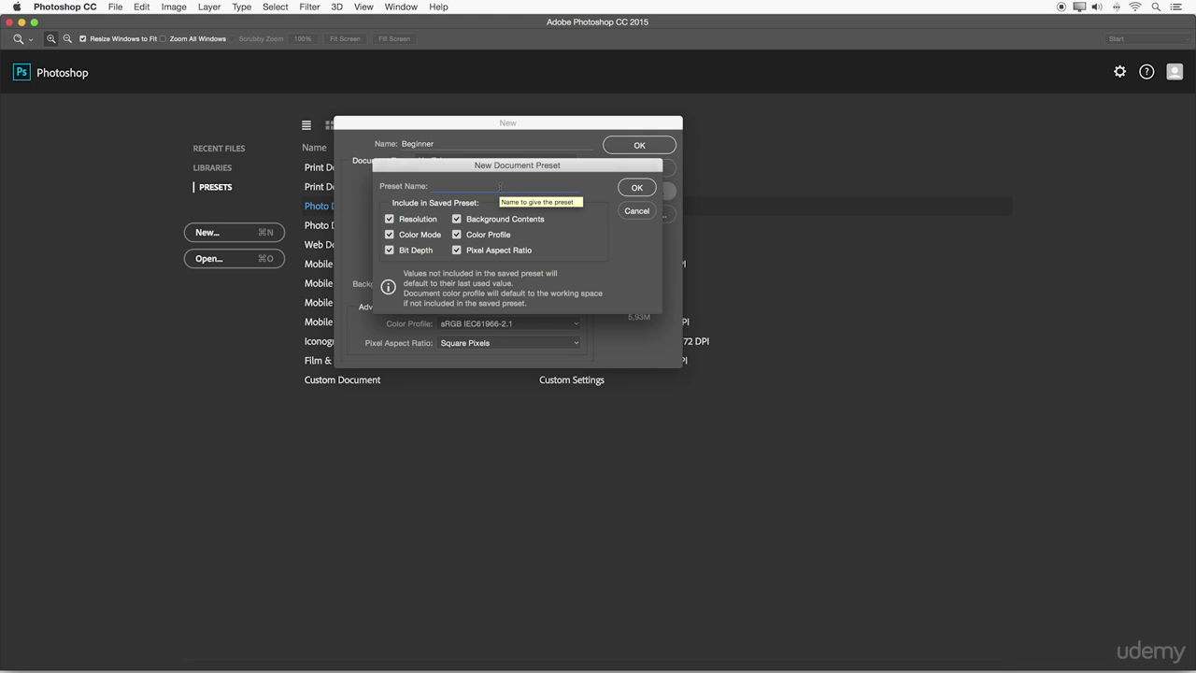
click(636, 211)
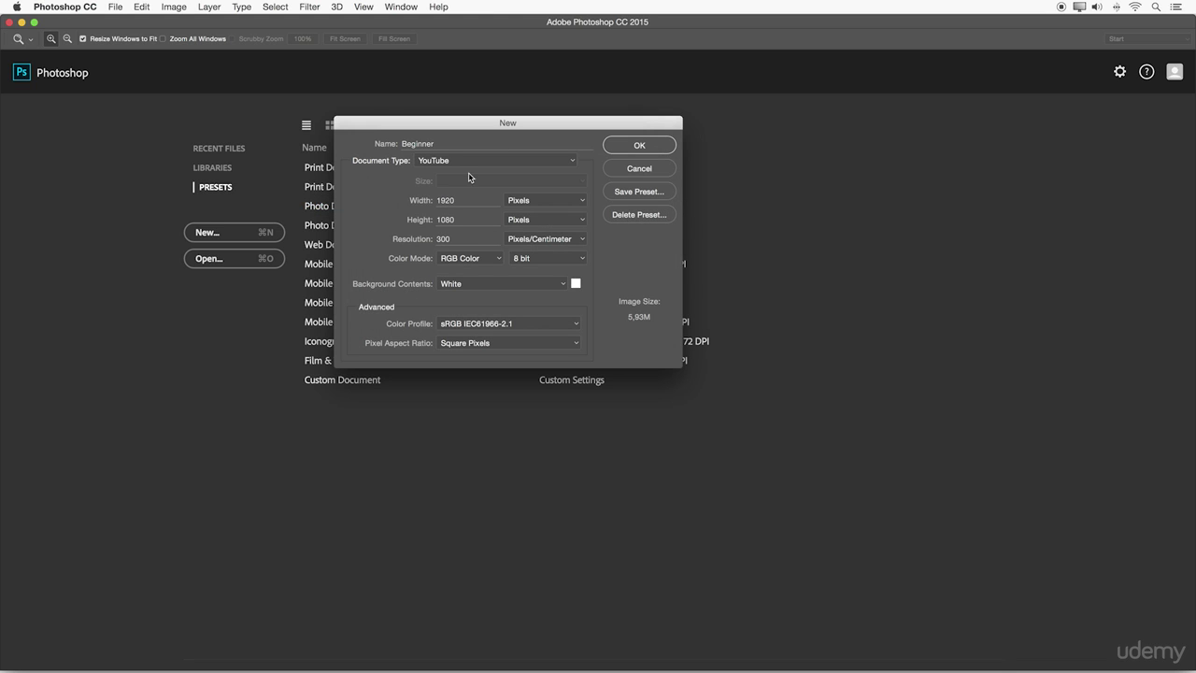
click(639, 169)
- Create an untitled document from the YouTube document type and close it again
click(120, 6)
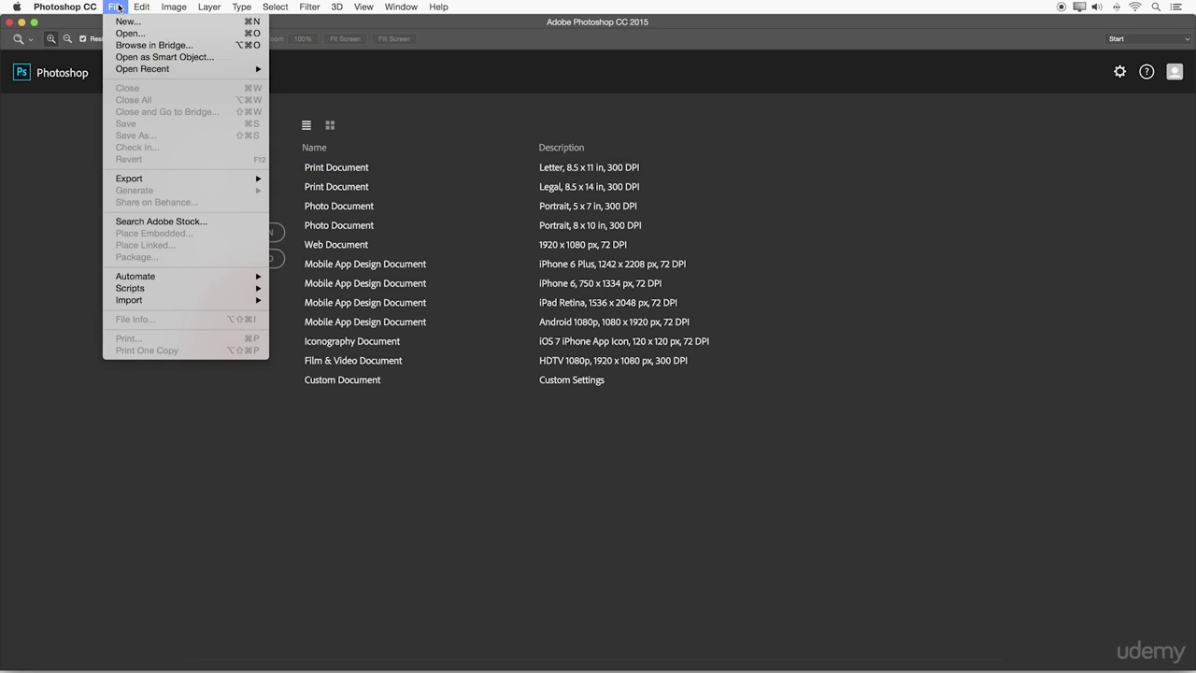
click(131, 26)
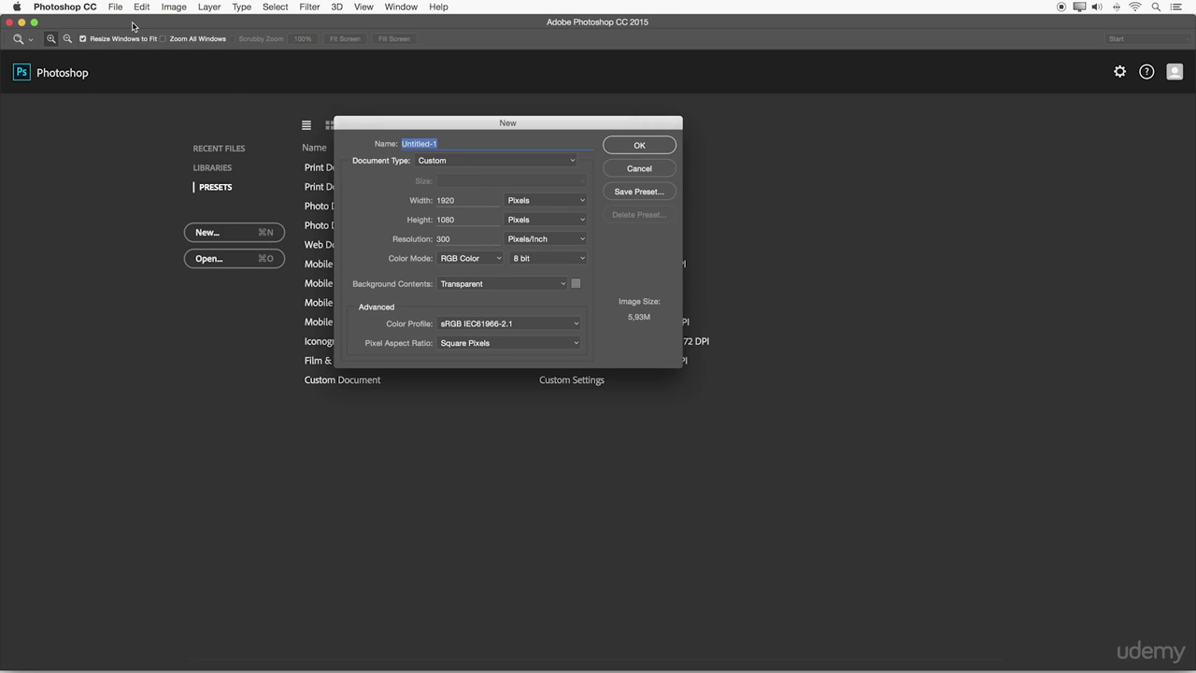
click(443, 163)
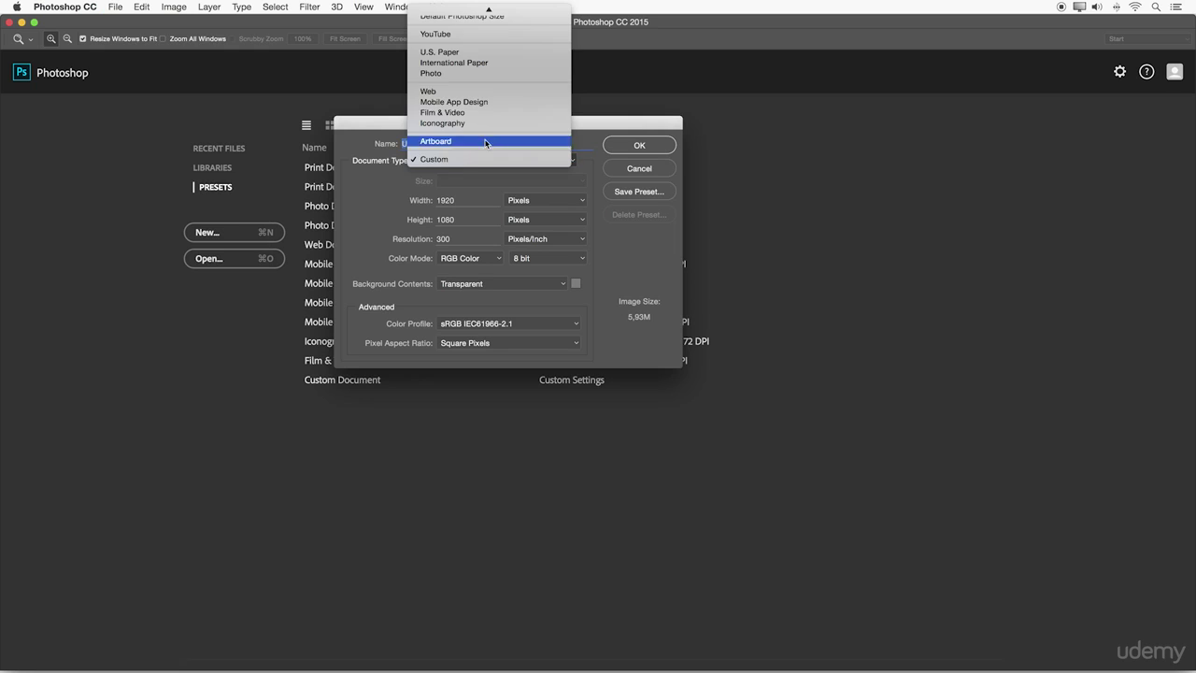
click(440, 42)
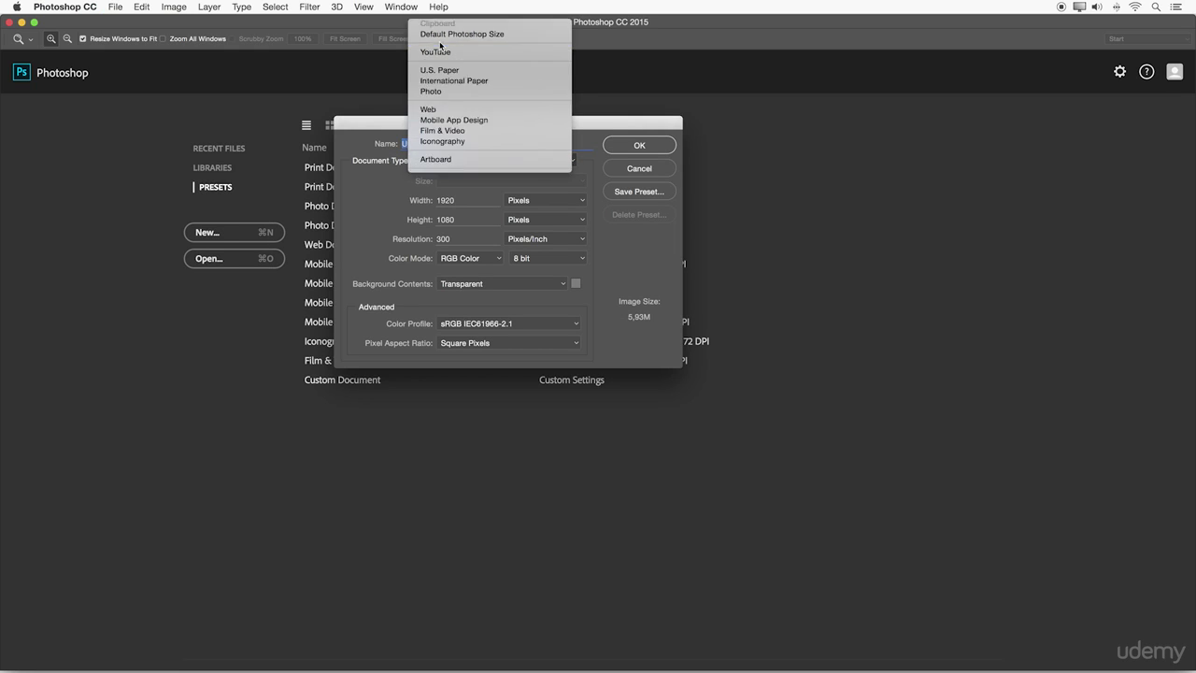
click(634, 145)
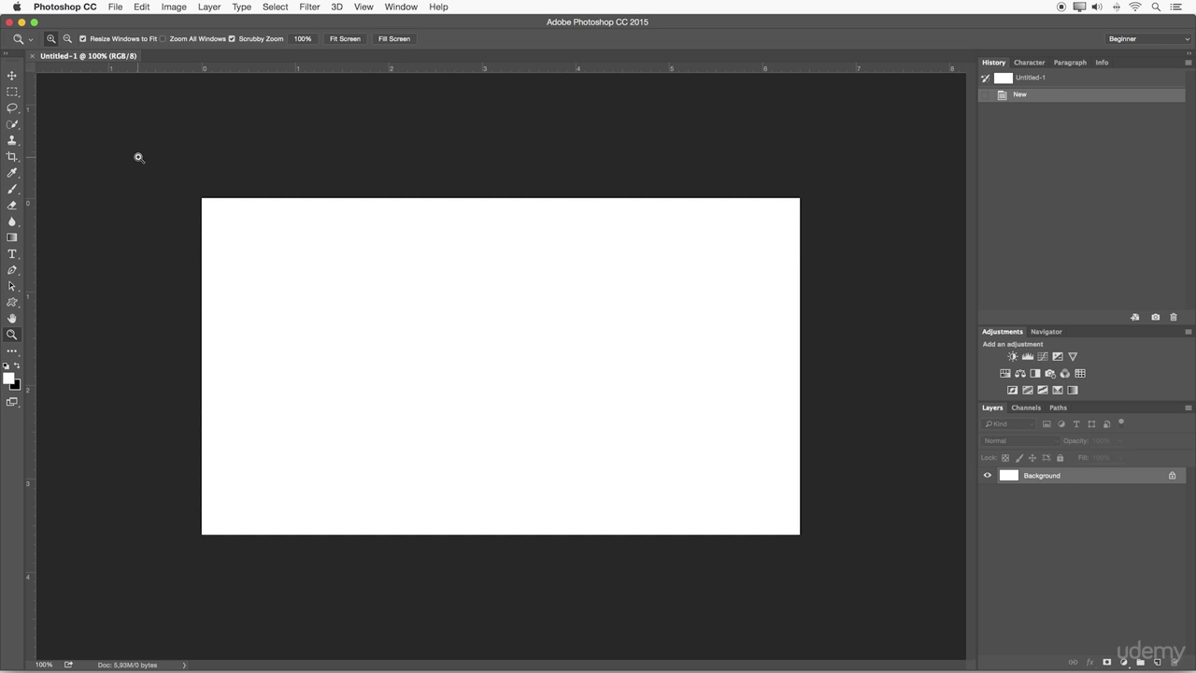
click(34, 57)
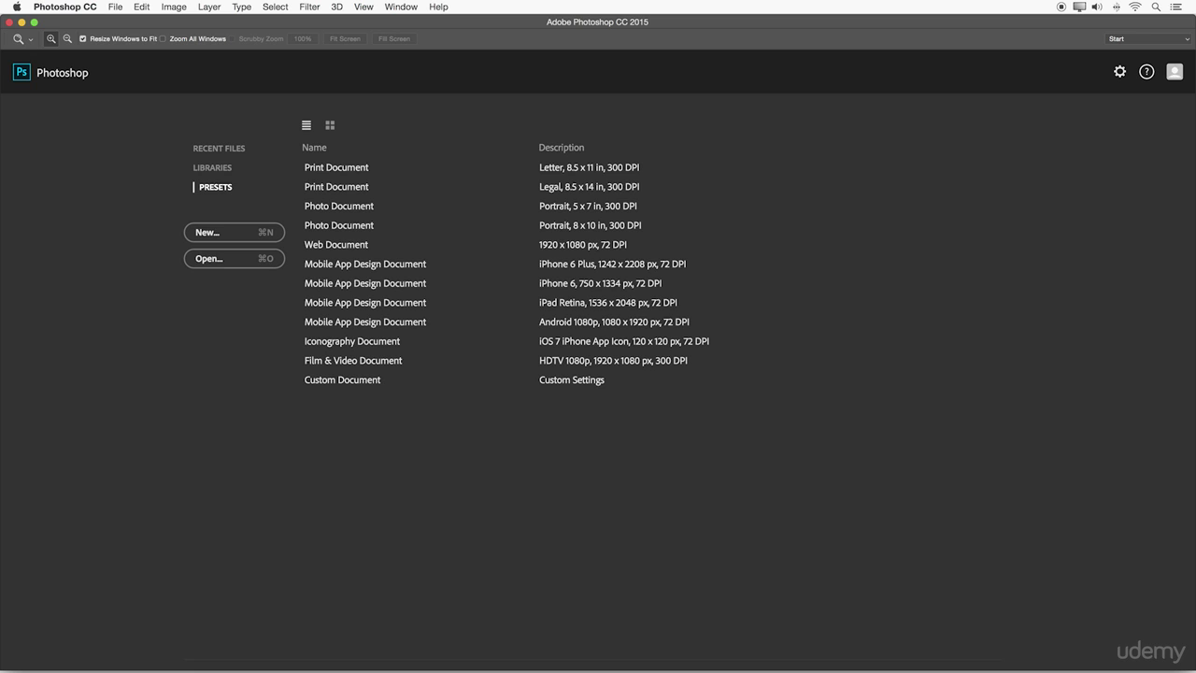
- Open the photo Beginner_Pagackage.jpg from the desktop and zoom it to about 24.7%
drag(2, 462, 474, 356)
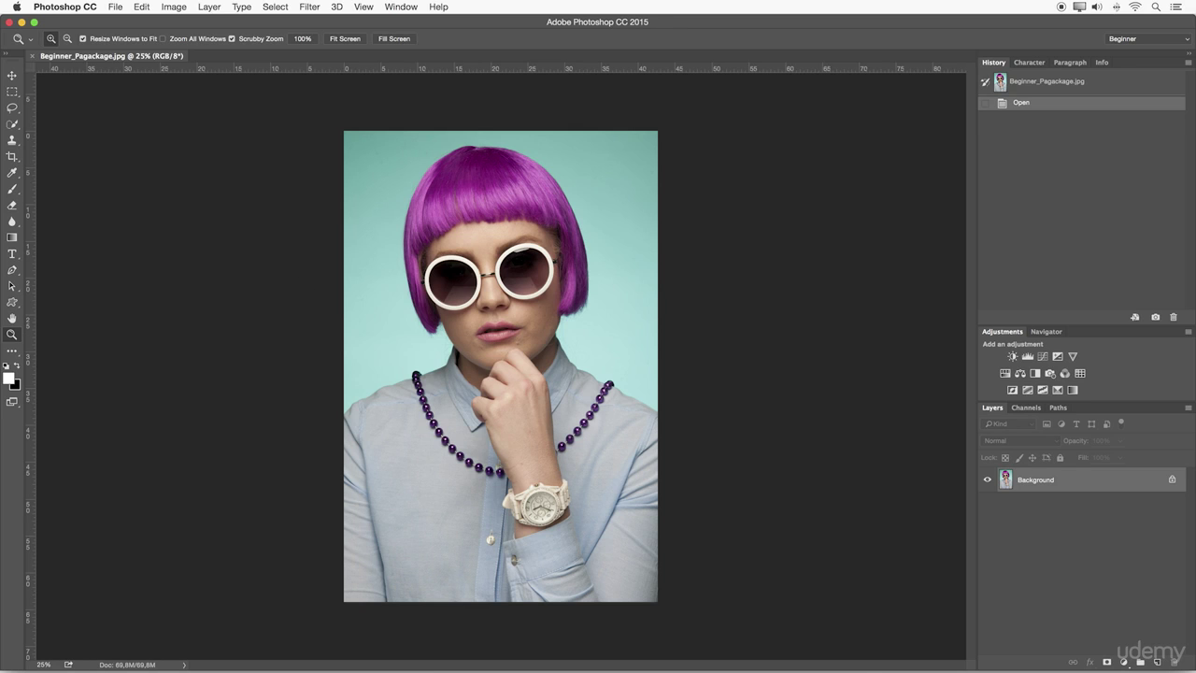
drag(214, 378, 514, 657)
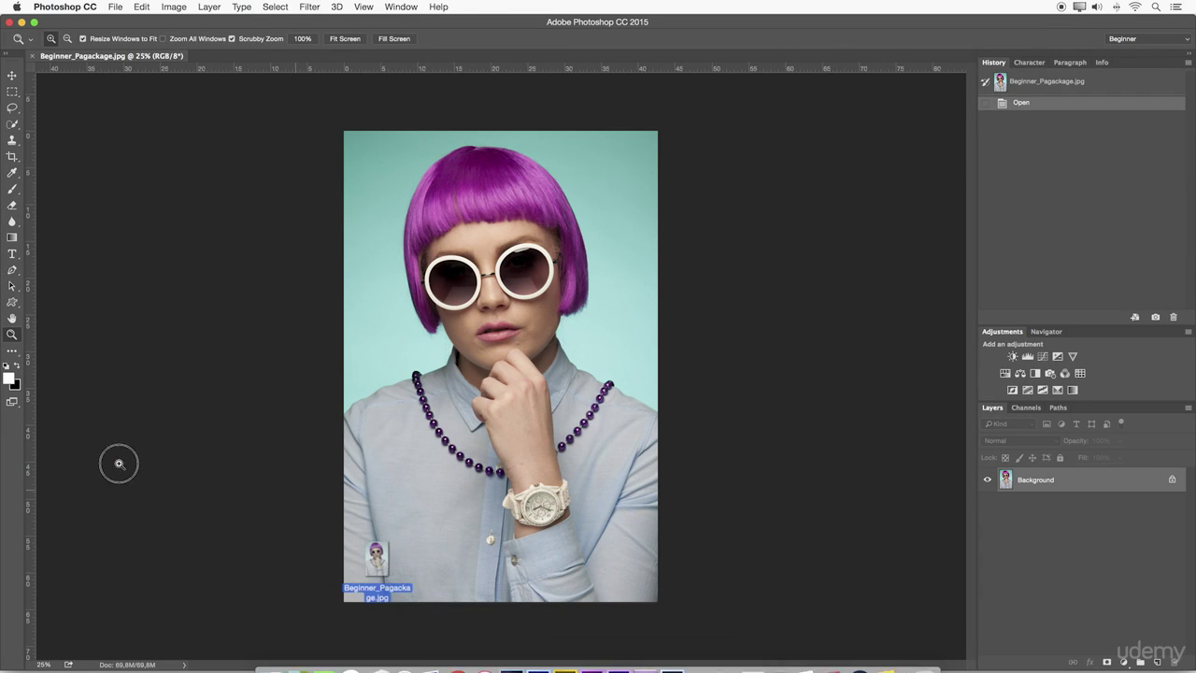
drag(166, 306, 453, 262)
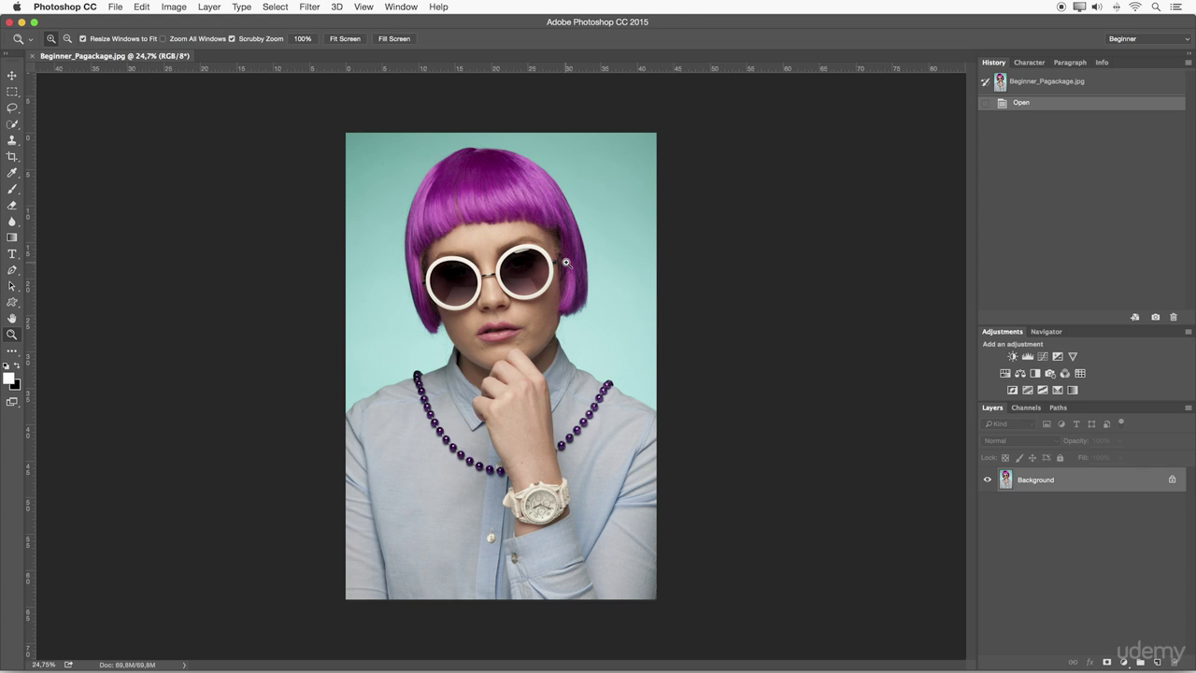
- Check the photo's canvas size in Pixels without changing it
click(176, 7)
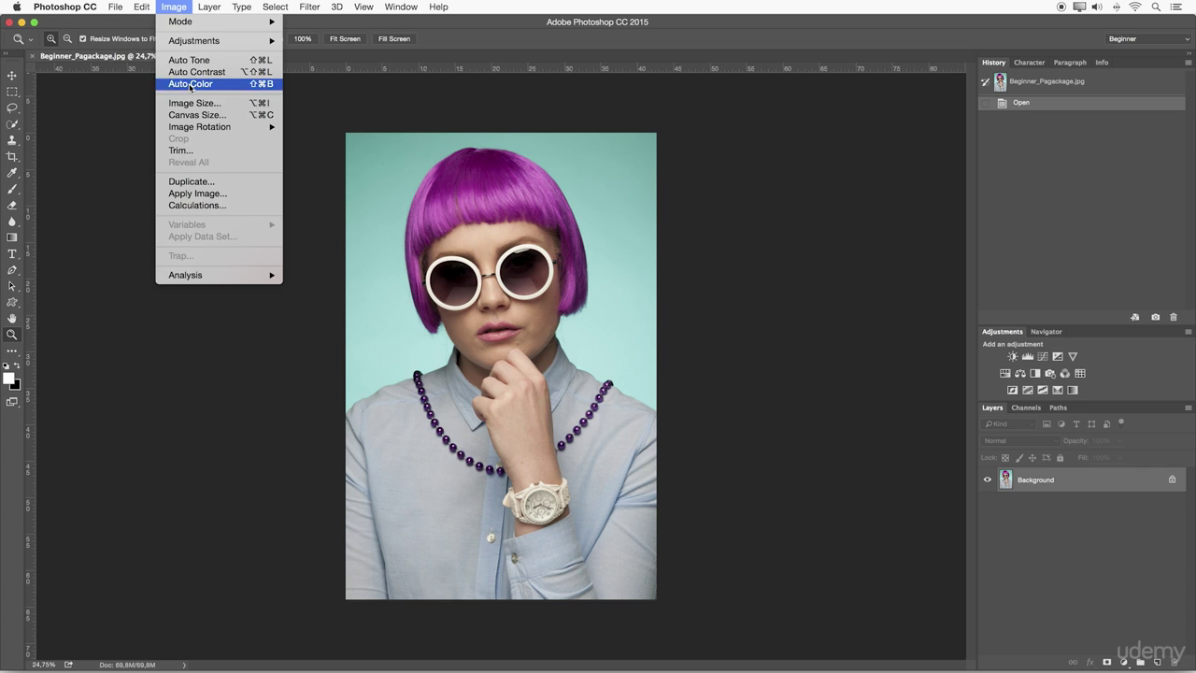
click(192, 114)
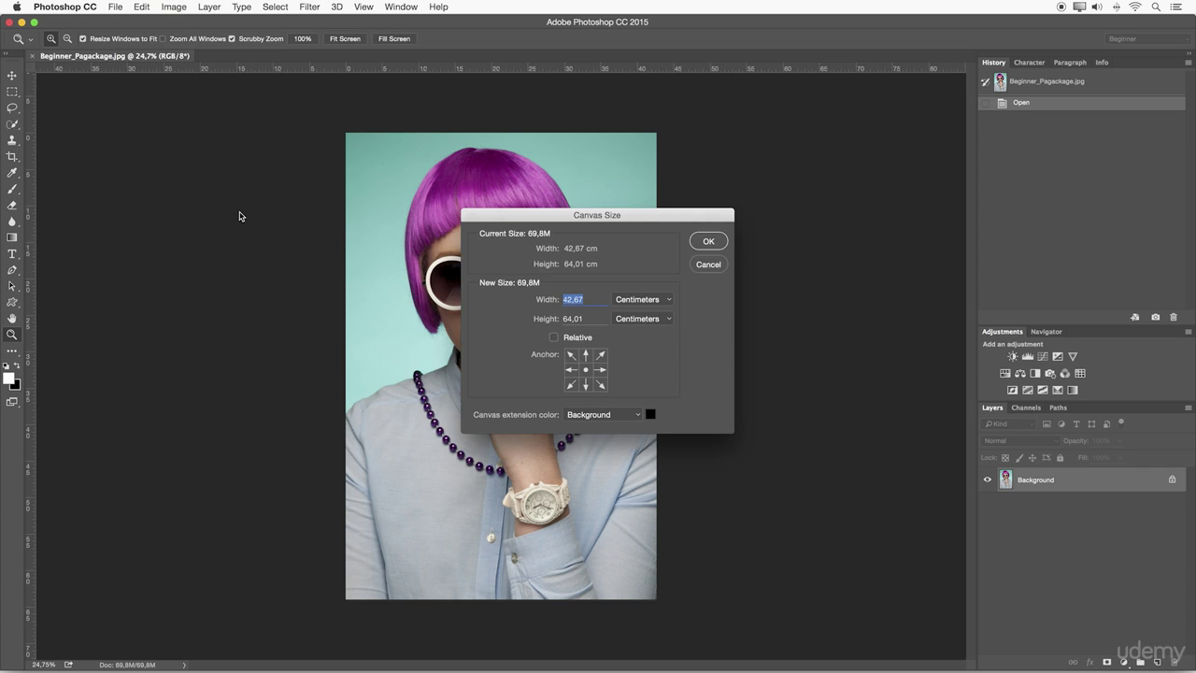
drag(676, 216, 885, 172)
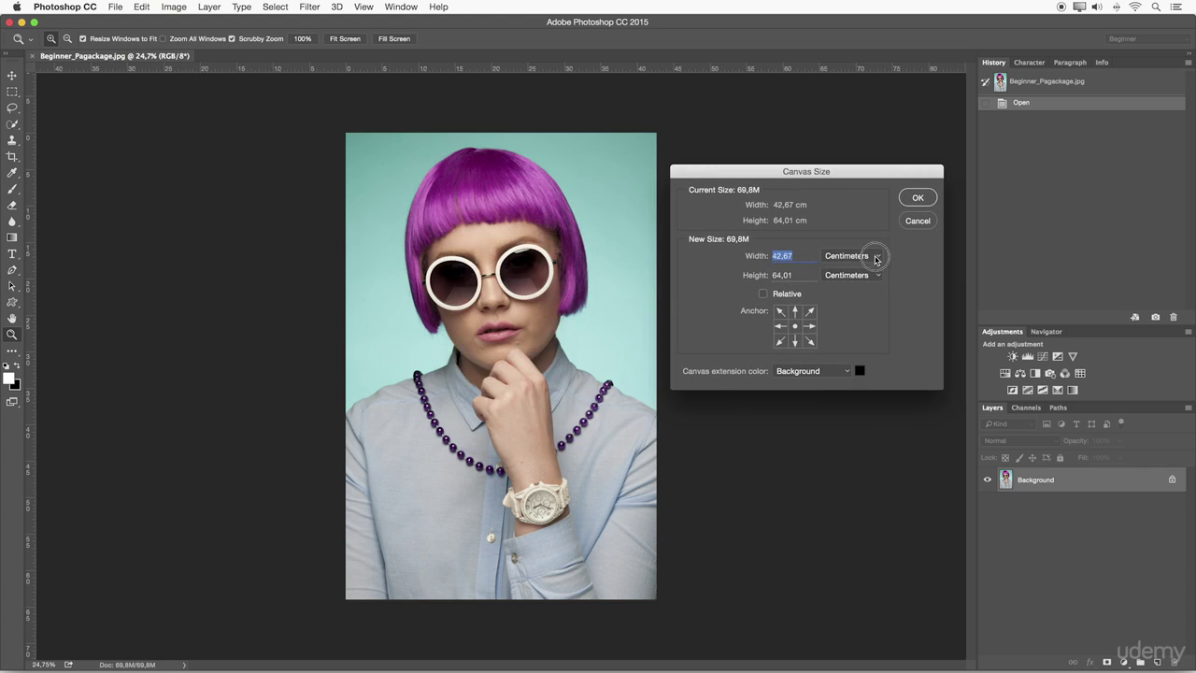
click(876, 259)
click(846, 228)
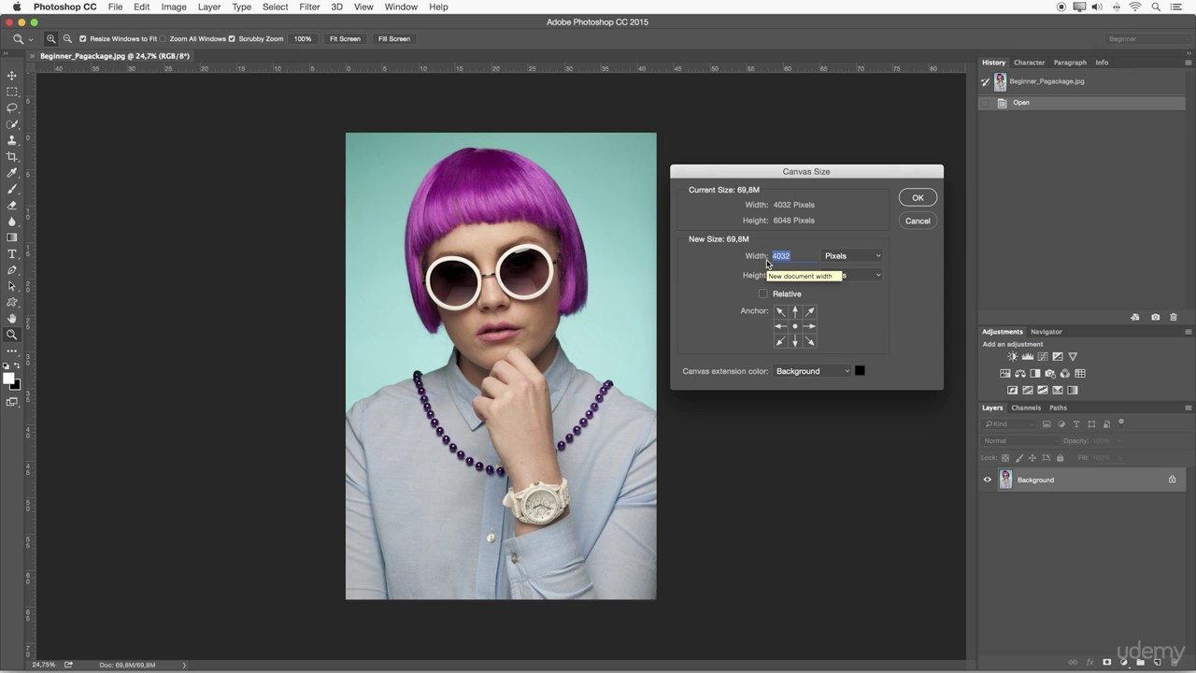
click(918, 221)
- Resample the photo to a resolution of 300 Pixels/Inch with Image Size
click(243, 7)
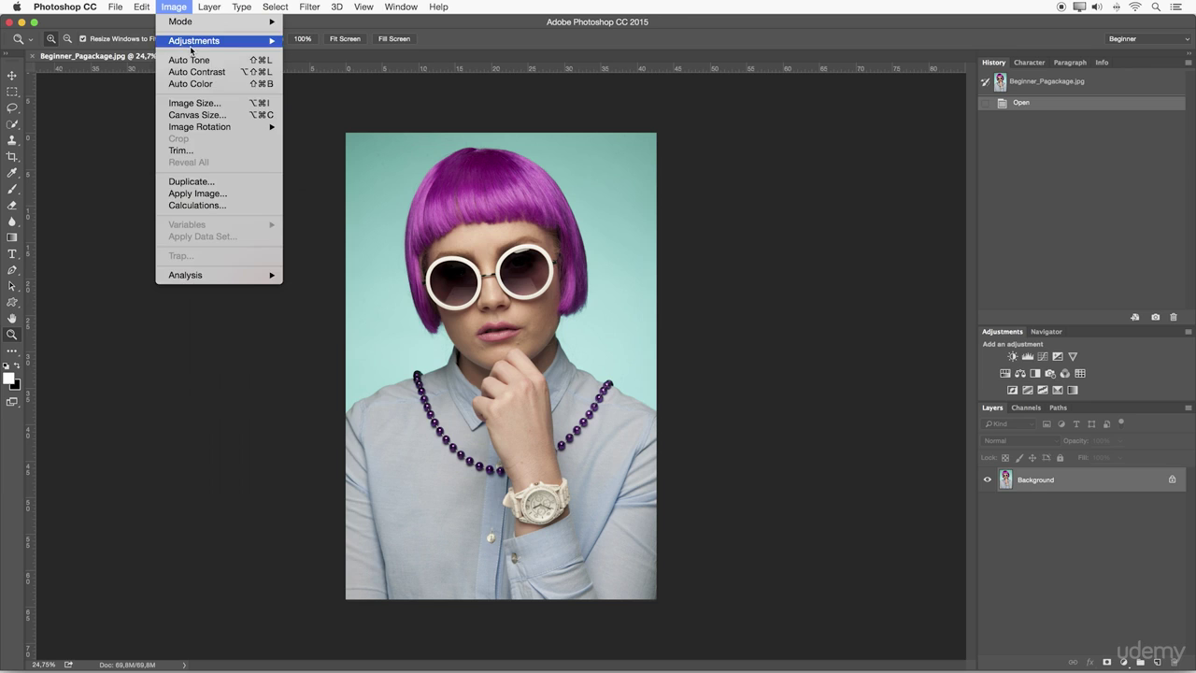
click(193, 104)
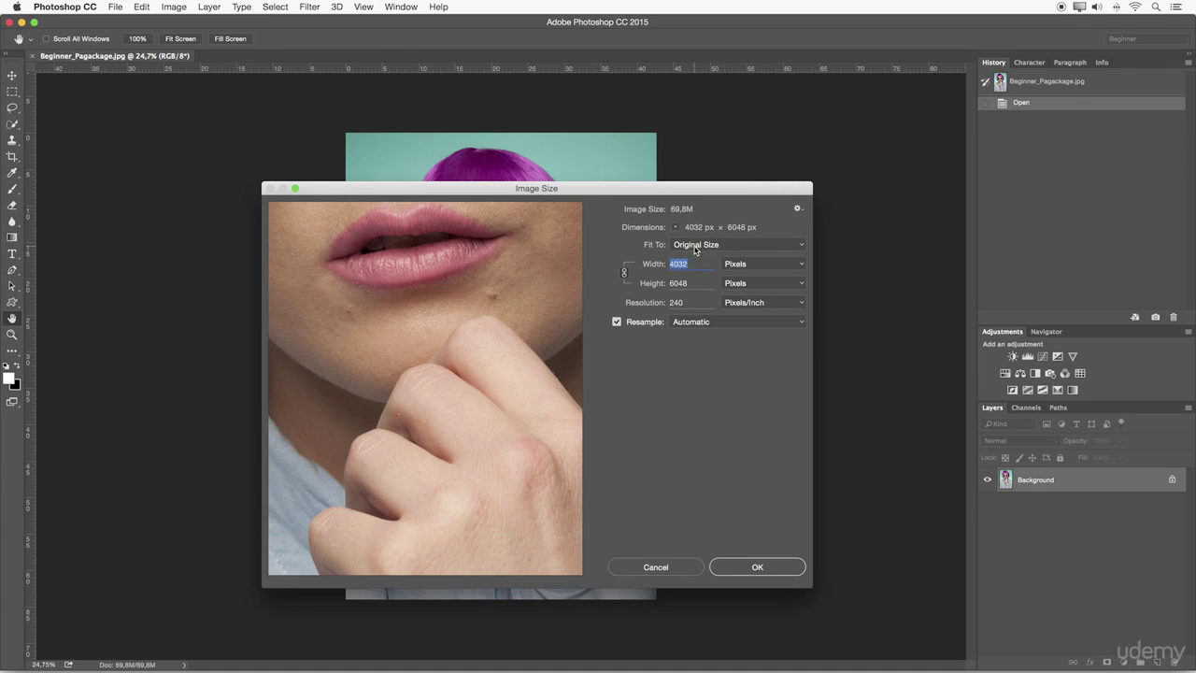
key(Tab)
key(Tab)
text(300)
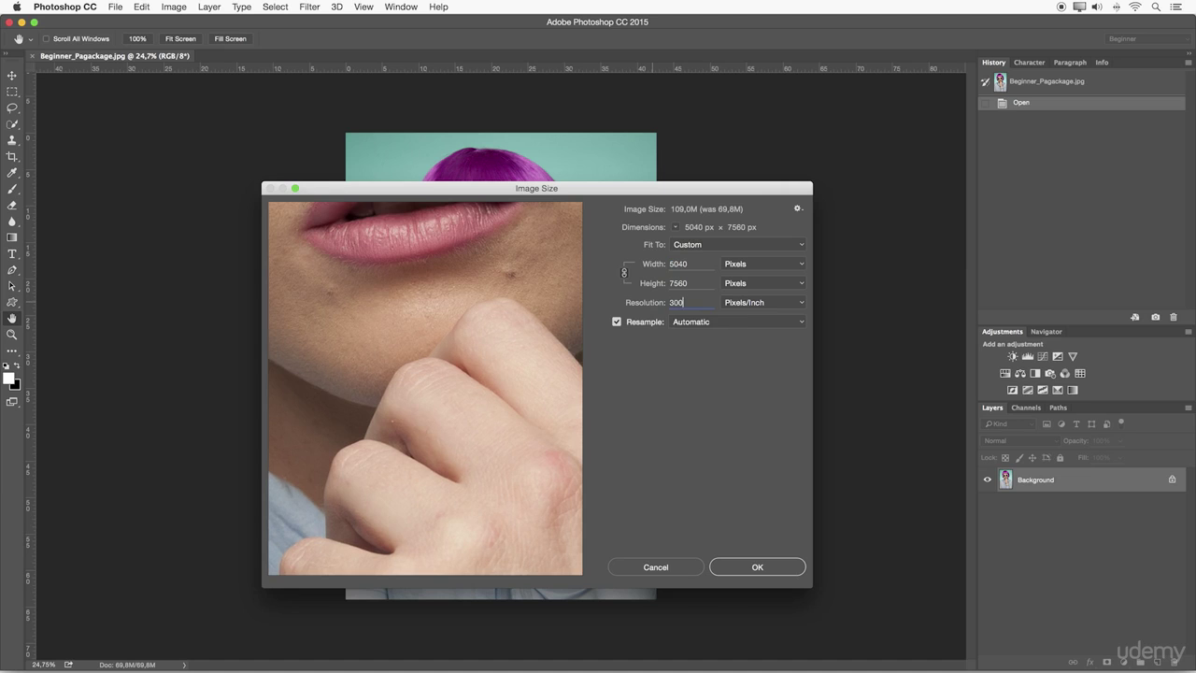
click(734, 560)
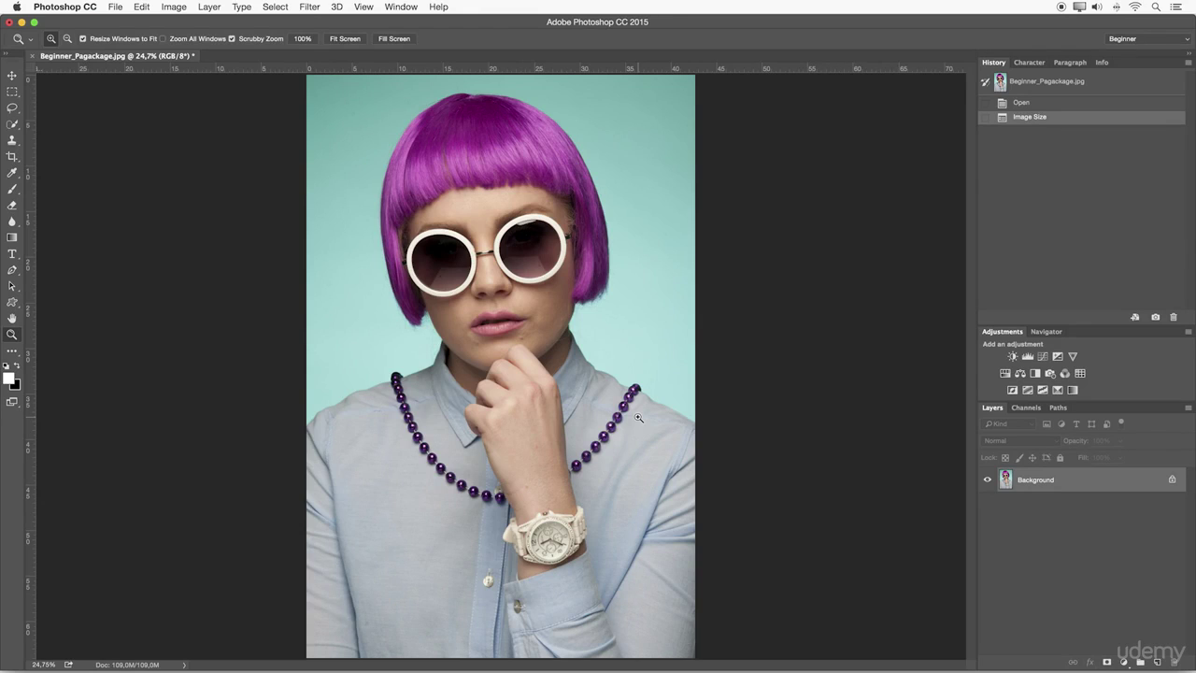
- Float the photo in its own window and zoom it out to about 8%
drag(641, 374, 627, 369)
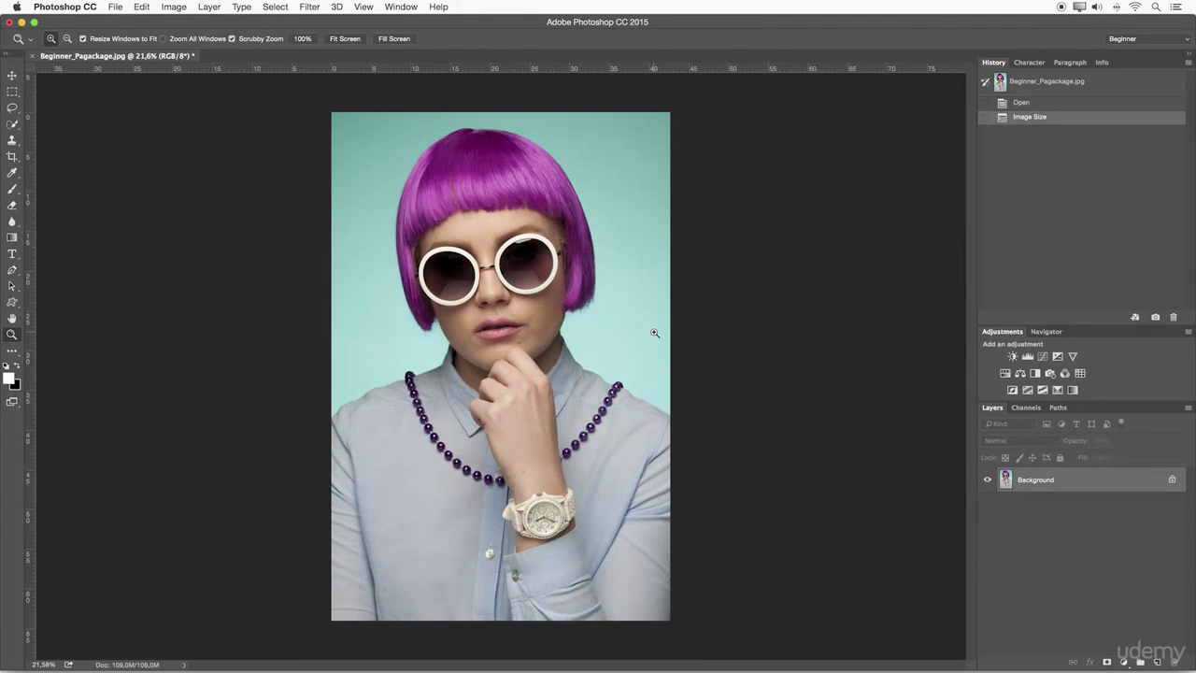
drag(116, 56, 462, 76)
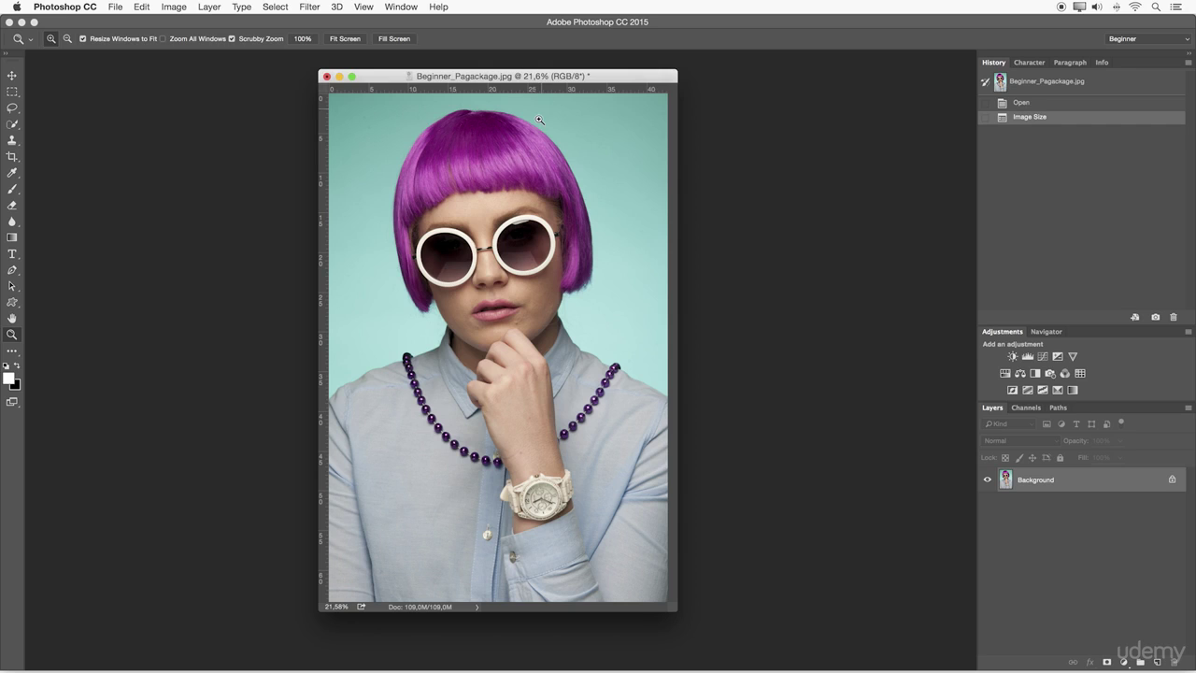
mouse_move(524, 201)
mouse_down()
mouse_move(504, 200)
mouse_move(515, 205)
mouse_up()
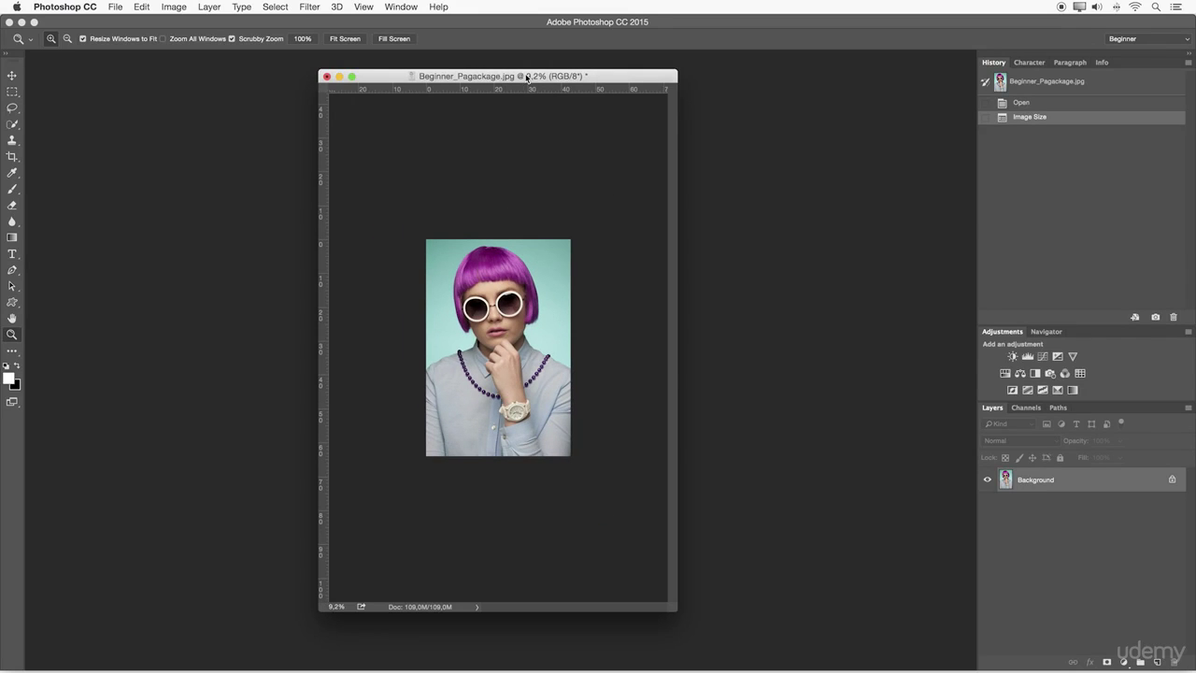
drag(544, 259, 533, 260)
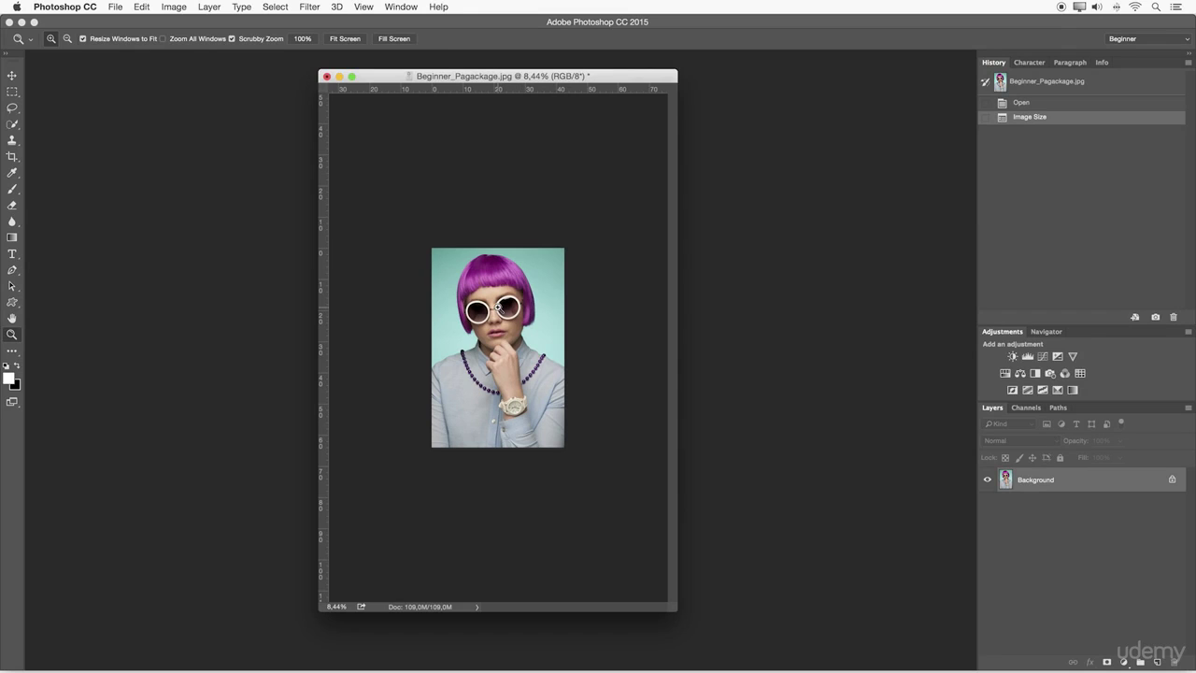
drag(505, 314, 502, 313)
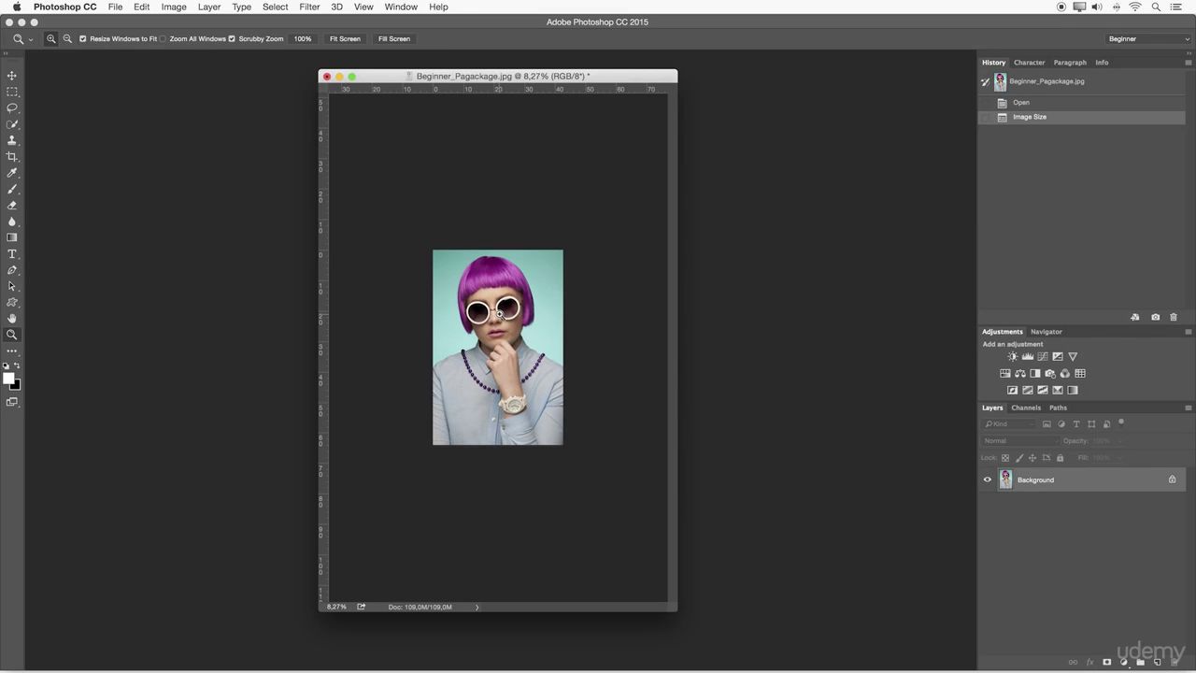
- Zoom in to about 100% on the sunglasses and widen the photo's window to show both lenses
drag(496, 312, 587, 225)
click(504, 309)
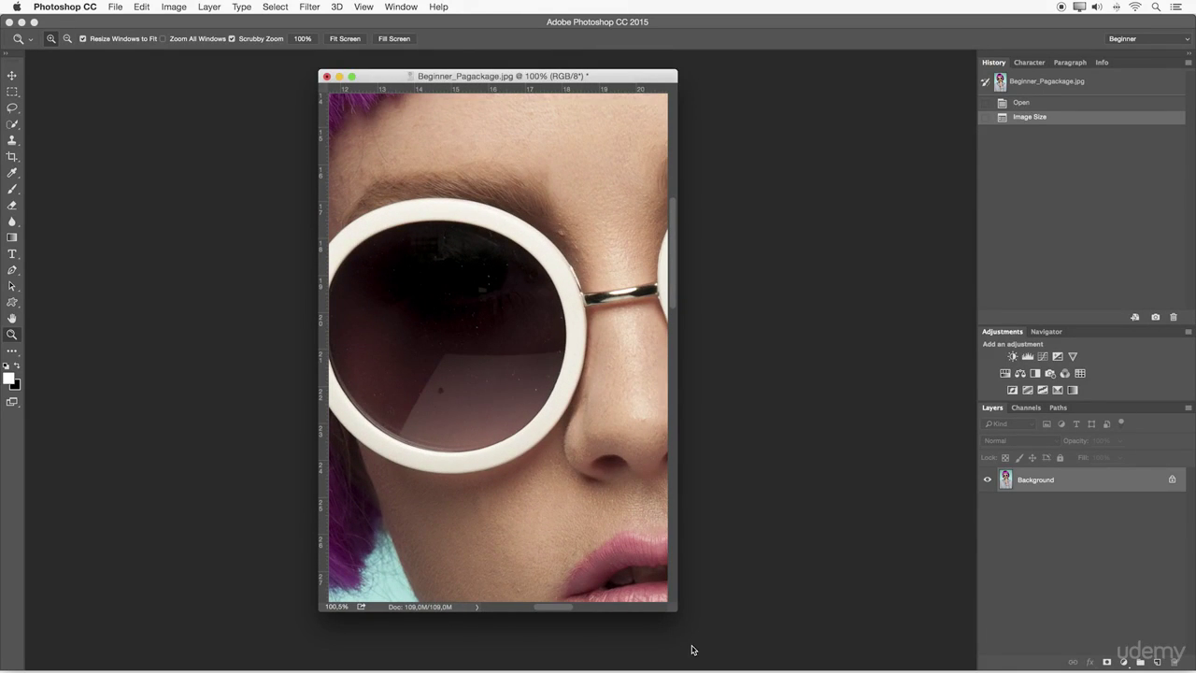
drag(676, 608, 946, 618)
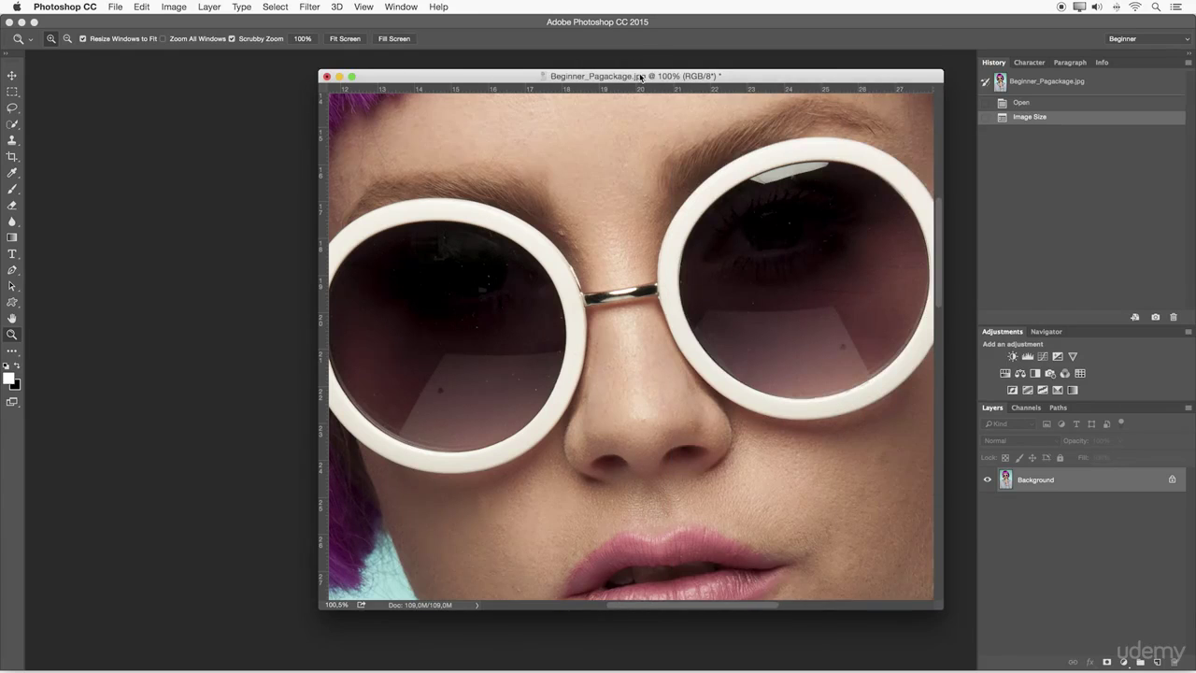
- Reposition the photo's window, examine the lower face at about 99% zoom, and fit the whole photo on screen
click(525, 221)
drag(448, 414, 471, 167)
drag(537, 268, 521, 166)
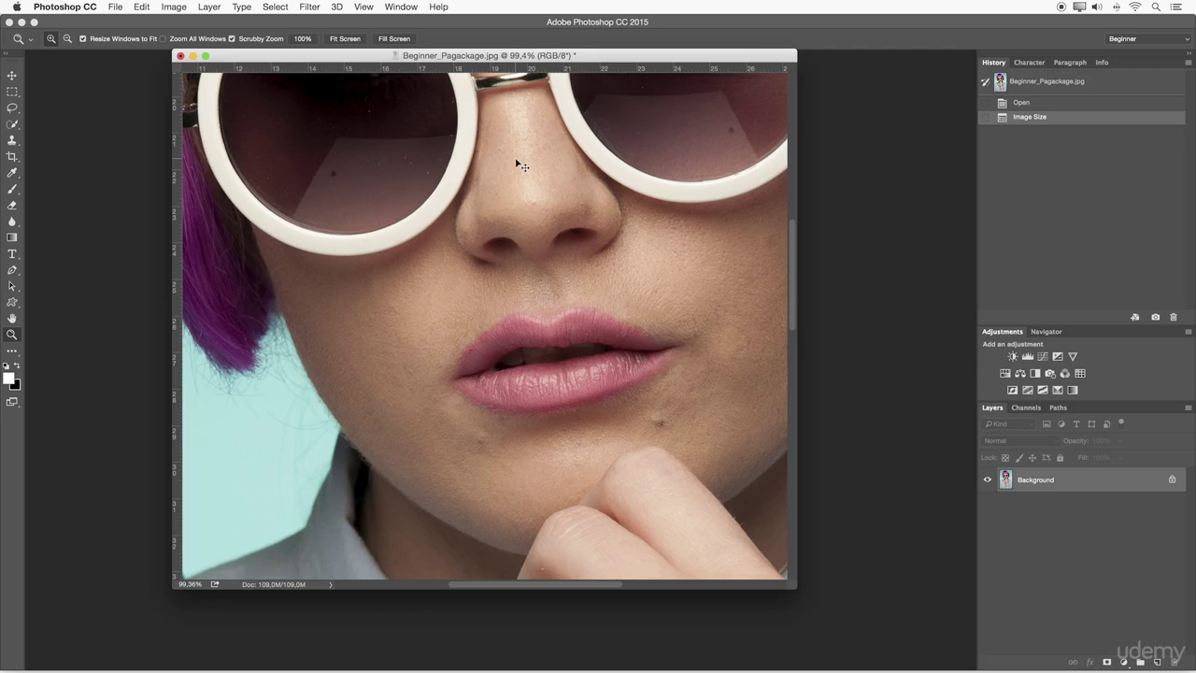
key(super+0)
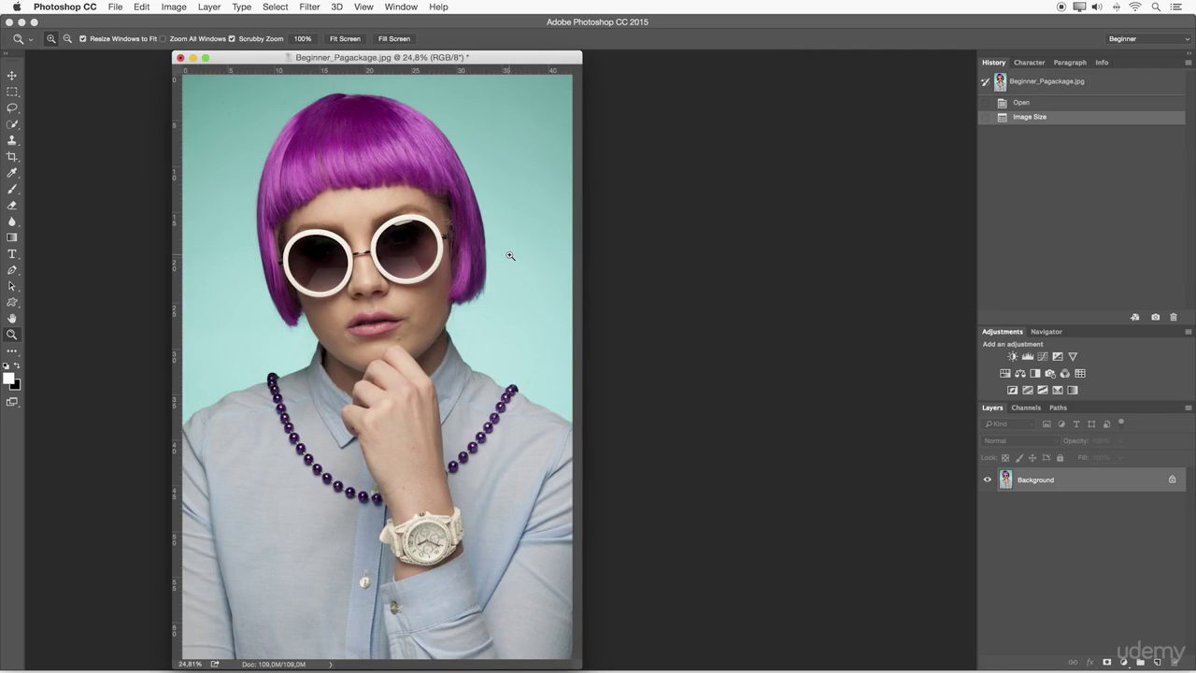
- Move the photo's floating window to the middle of the workspace and fit the whole photo on screen
drag(428, 58, 536, 61)
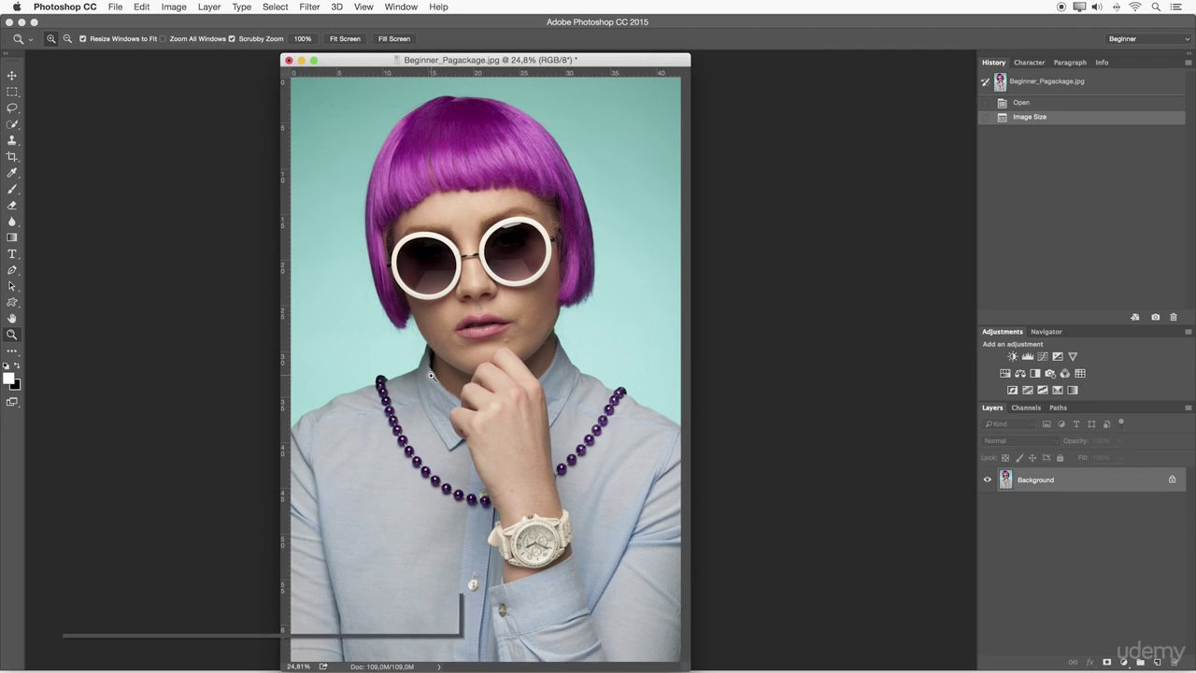
key(super+0)
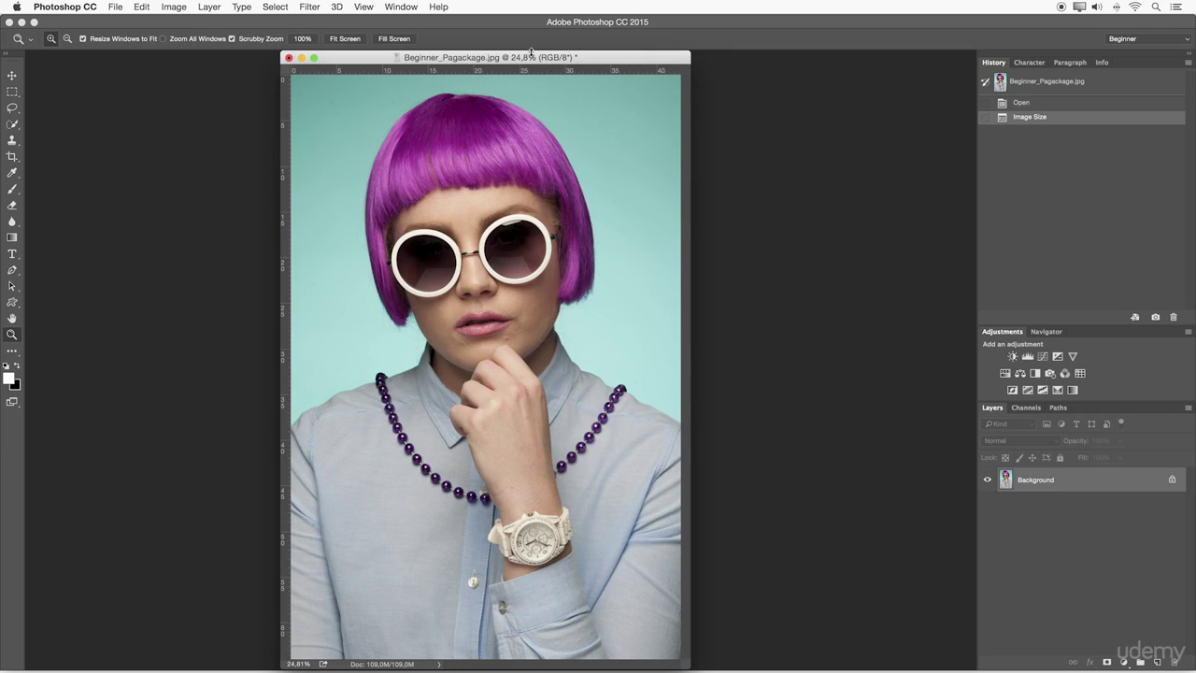
- Show the Document Profile in the photo window's status information, and finally switch it to Document Dimensions
click(392, 666)
click(437, 666)
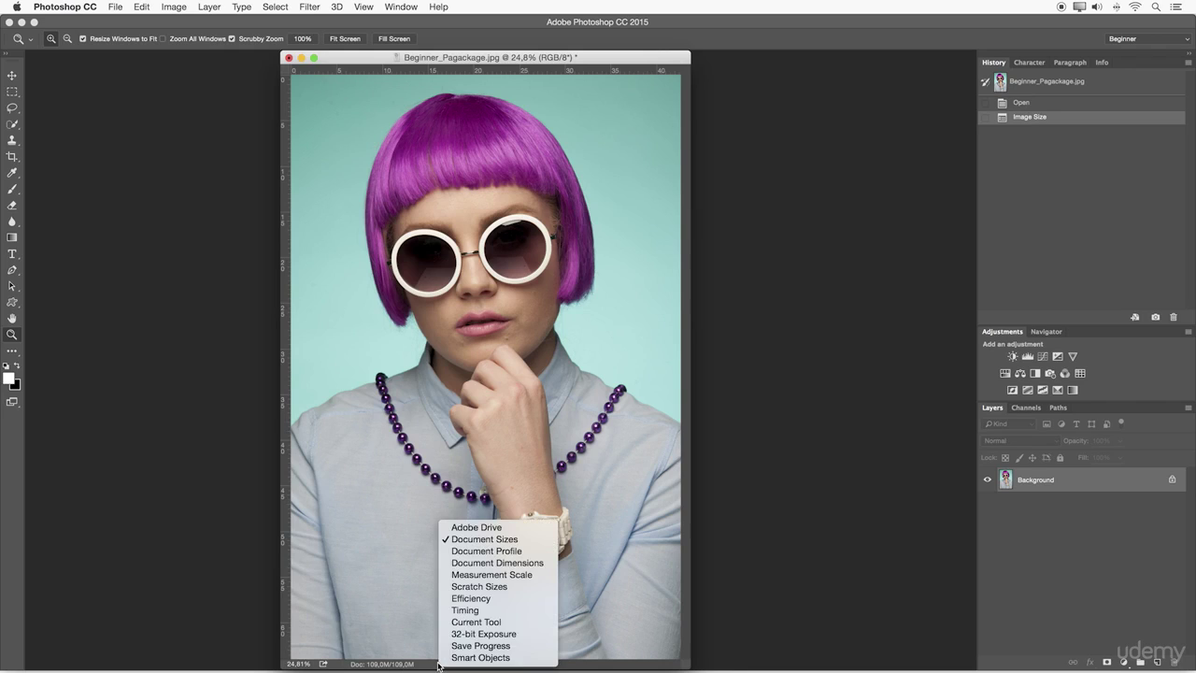
click(512, 551)
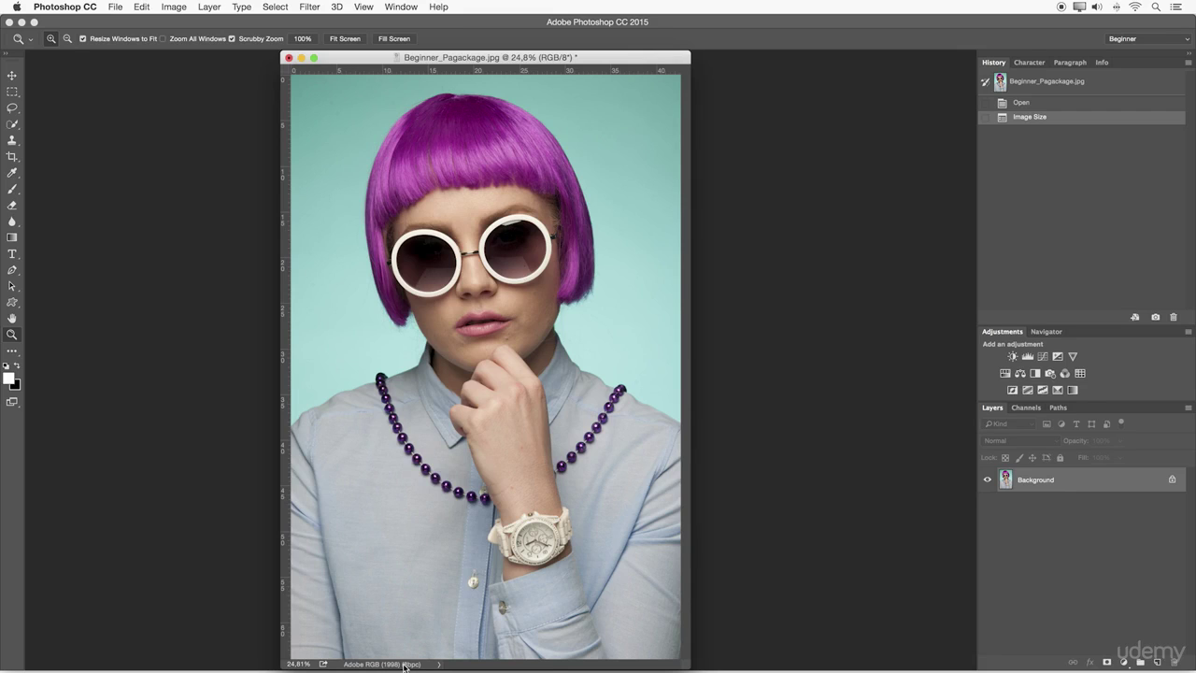
click(439, 664)
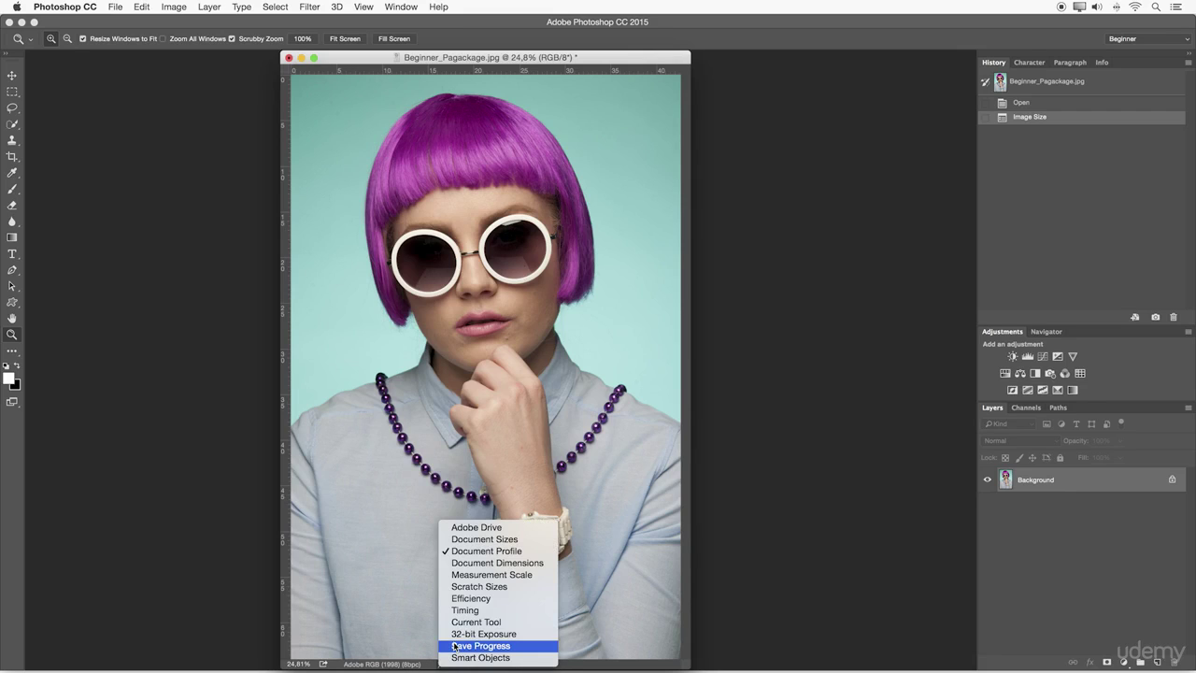
click(494, 564)
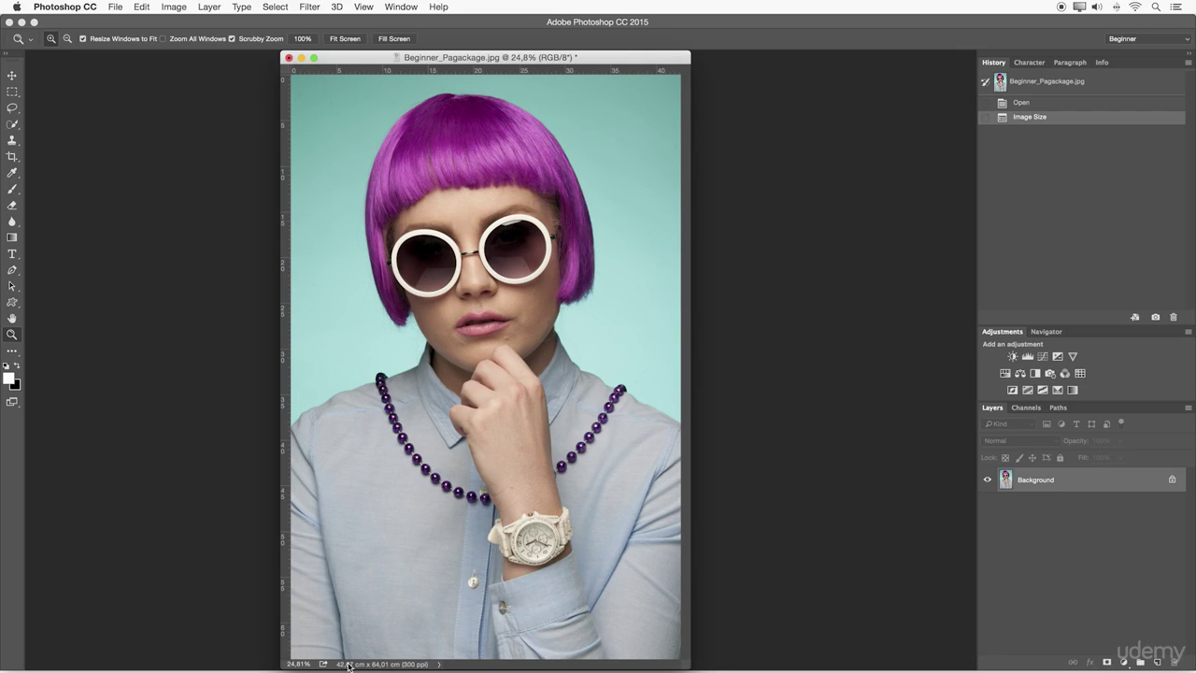